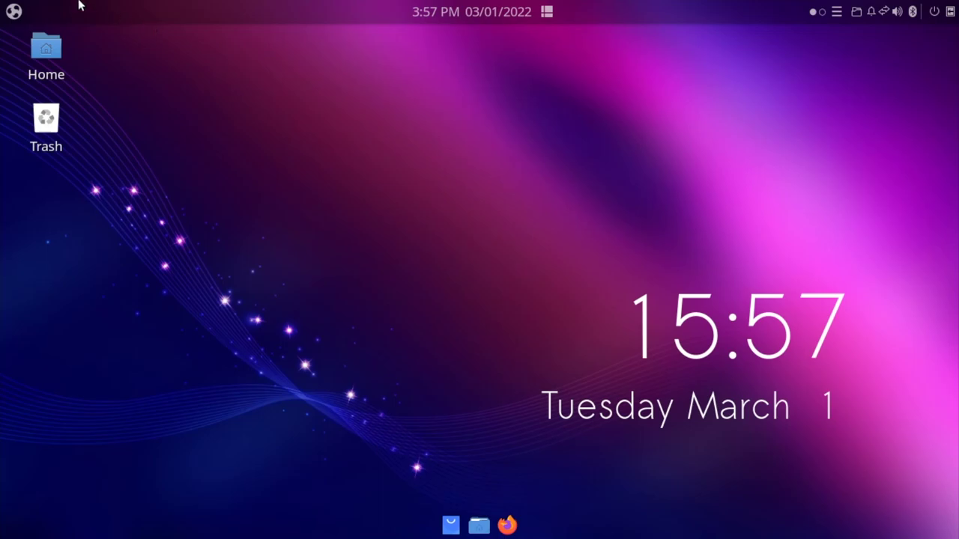
- Browse the installed applications as a list by category, checking Internet, Accessories and System Tools, and close the application launcher
{"action": "left_click", "coordinate": [14, 14]}
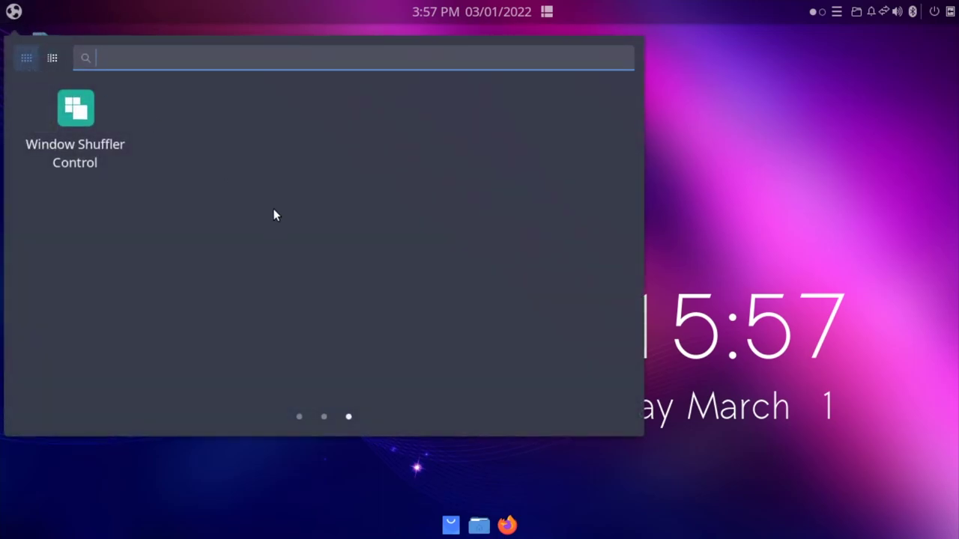
{"action": "scroll", "coordinate": [275, 214], "scroll_direction": "up", "scroll_amount": 1}
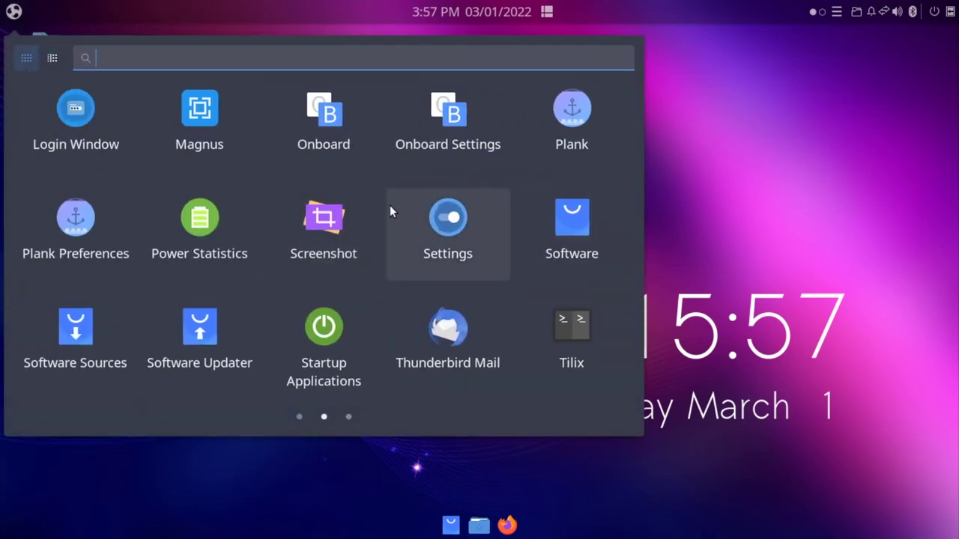
{"action": "left_click", "coordinate": [53, 58]}
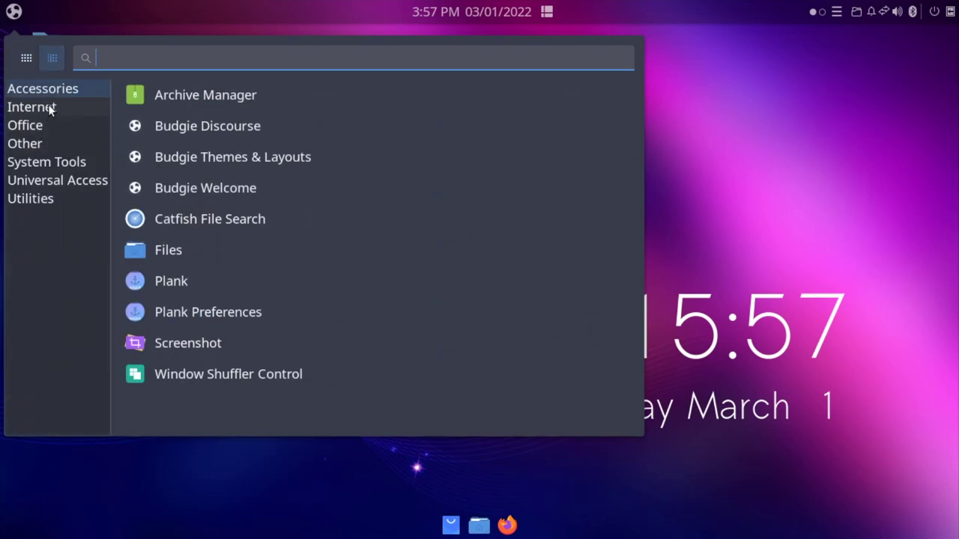
{"action": "left_click", "coordinate": [46, 106]}
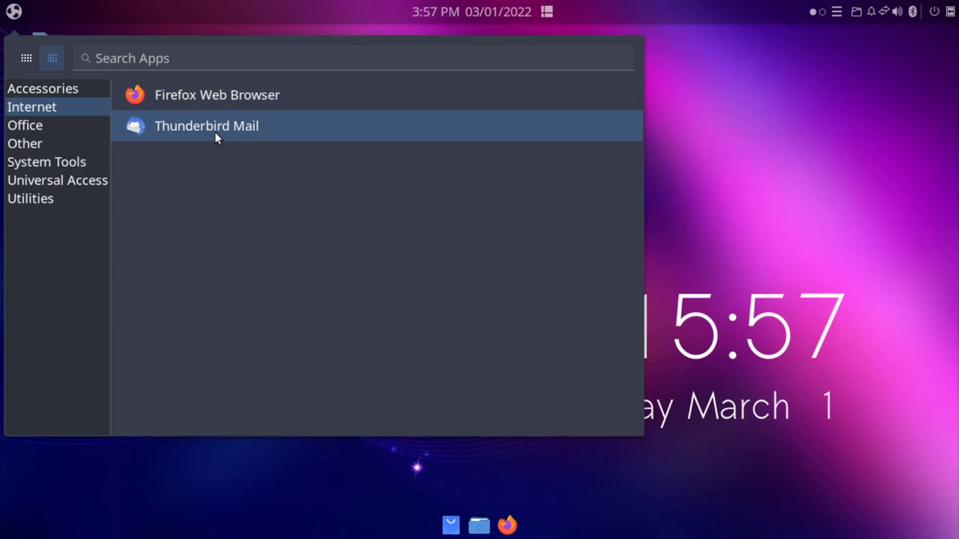
{"action": "left_click", "coordinate": [73, 88]}
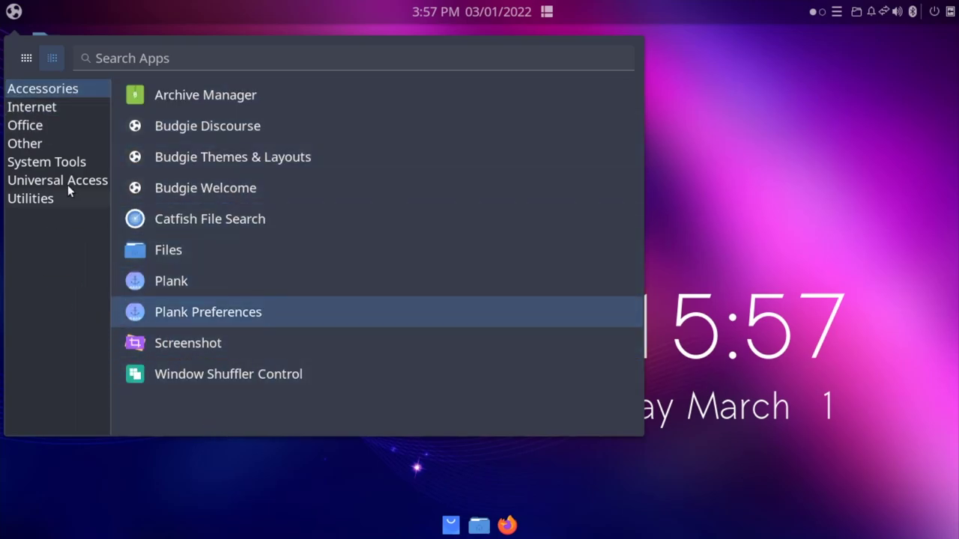
{"action": "left_click", "coordinate": [75, 164]}
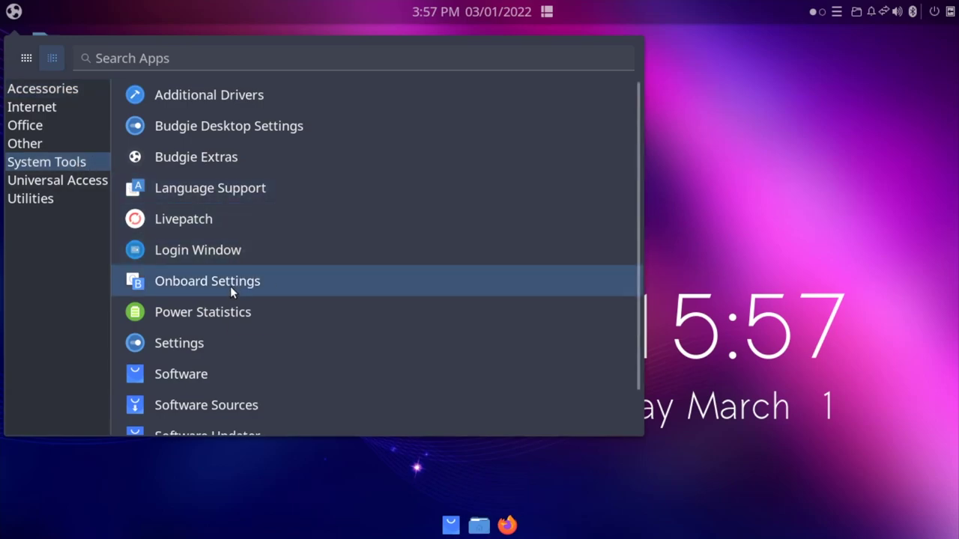
{"action": "scroll", "coordinate": [238, 281], "scroll_direction": "down", "scroll_amount": 2}
{"action": "scroll", "coordinate": [230, 270], "scroll_direction": "up", "scroll_amount": 2}
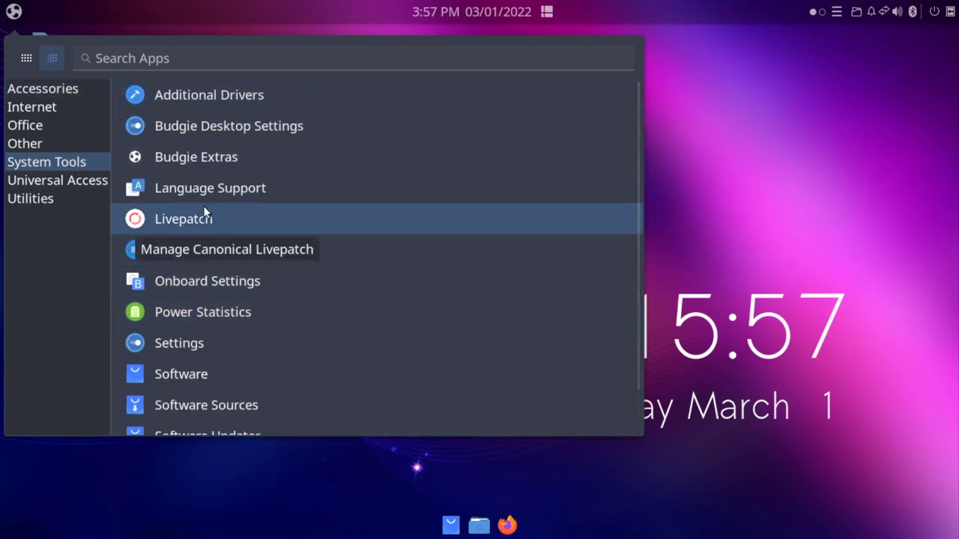
{"action": "key", "text": "Escape"}
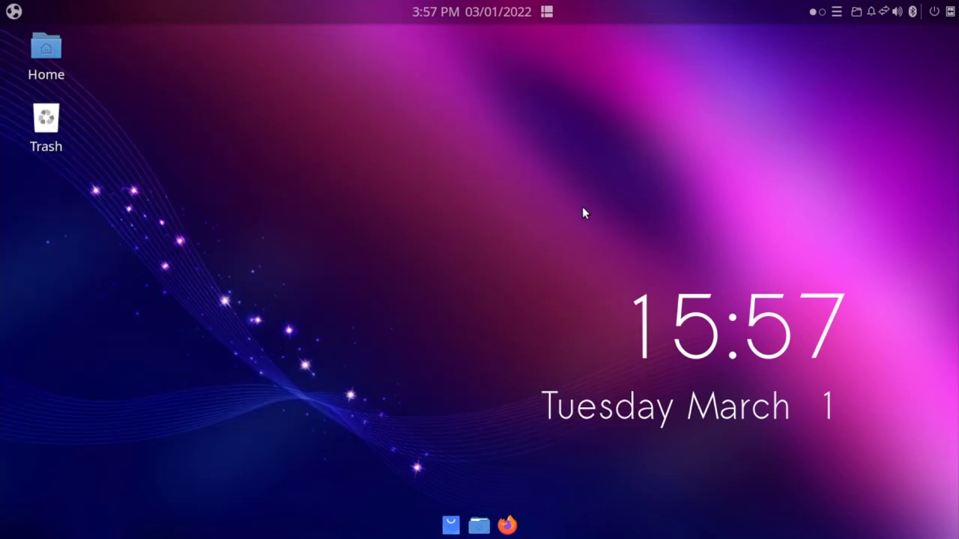
- Open the Home folder and view the file manager's About information, closing the dialog when done
{"action": "double_click", "coordinate": [43, 61]}
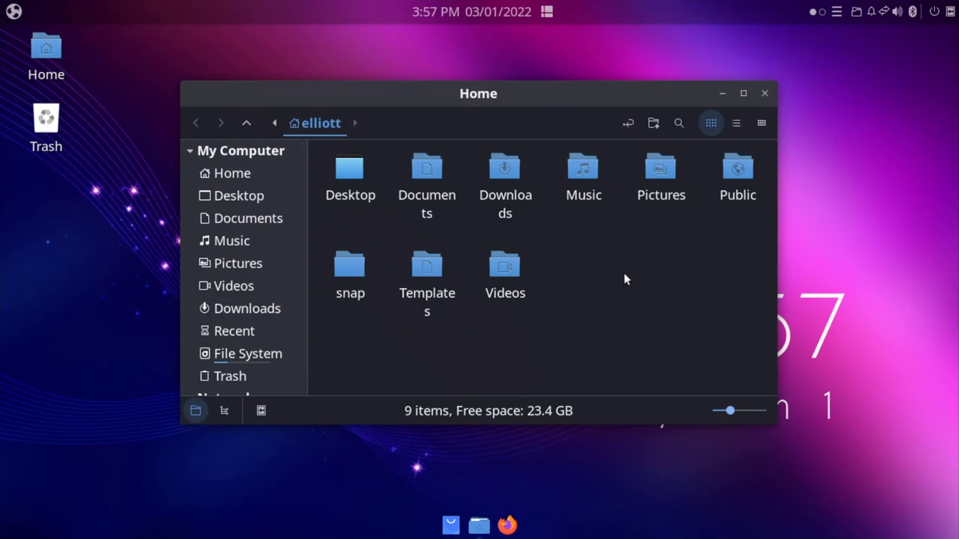
{"action": "key", "text": "alt"}
{"action": "left_click", "coordinate": [414, 119]}
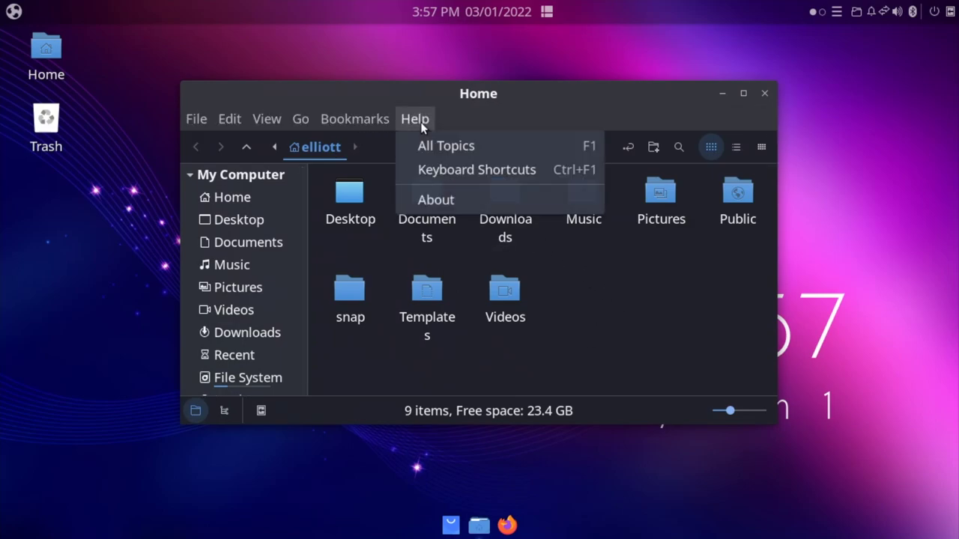
{"action": "left_click", "coordinate": [467, 199]}
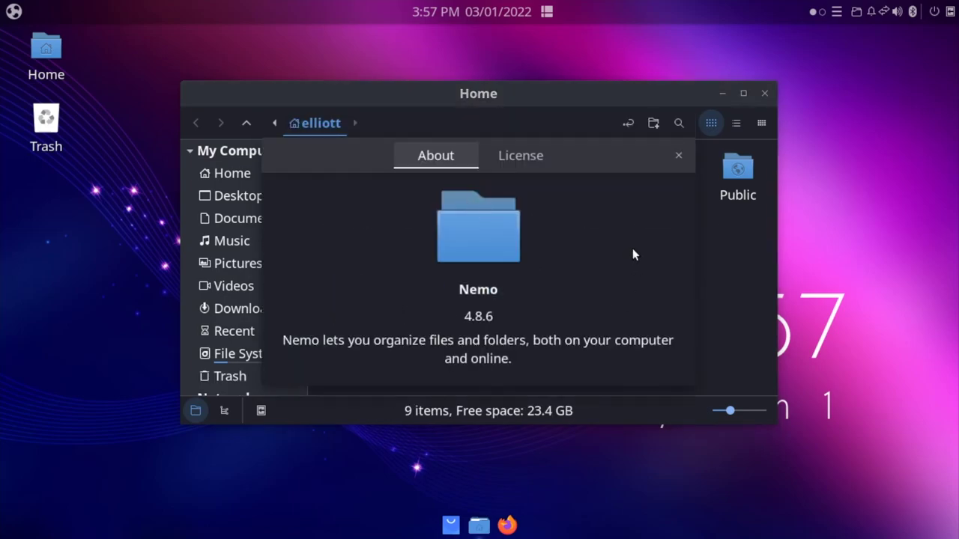
{"action": "left_click", "coordinate": [678, 157]}
- Review the actions available for the empty area of the Home folder, dismiss them and close the file manager
{"action": "right_click", "coordinate": [616, 294]}
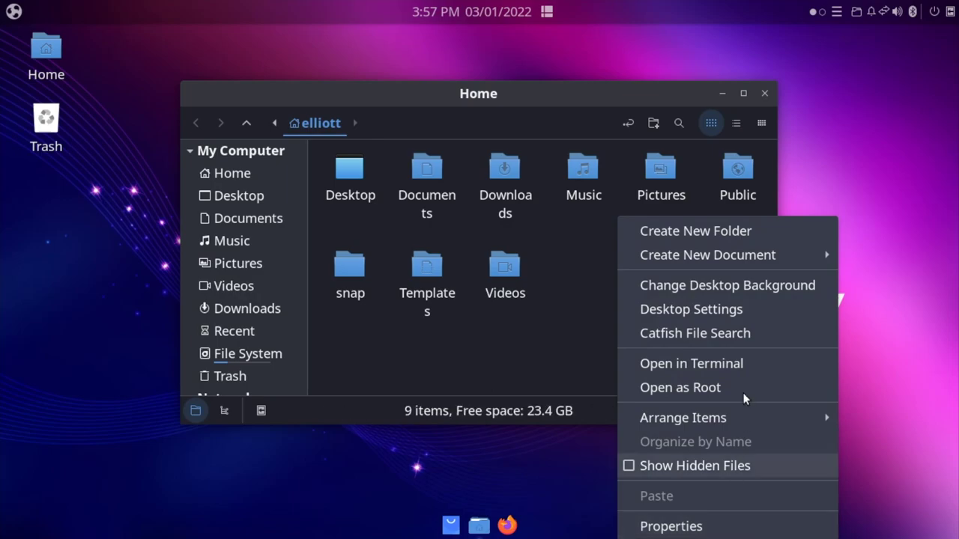
{"action": "left_click", "coordinate": [561, 288]}
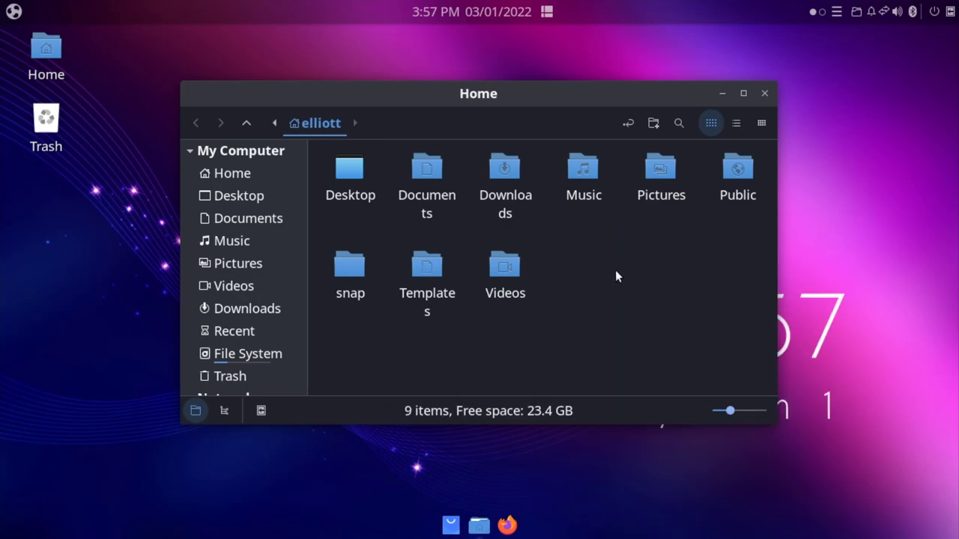
{"action": "left_click", "coordinate": [765, 94]}
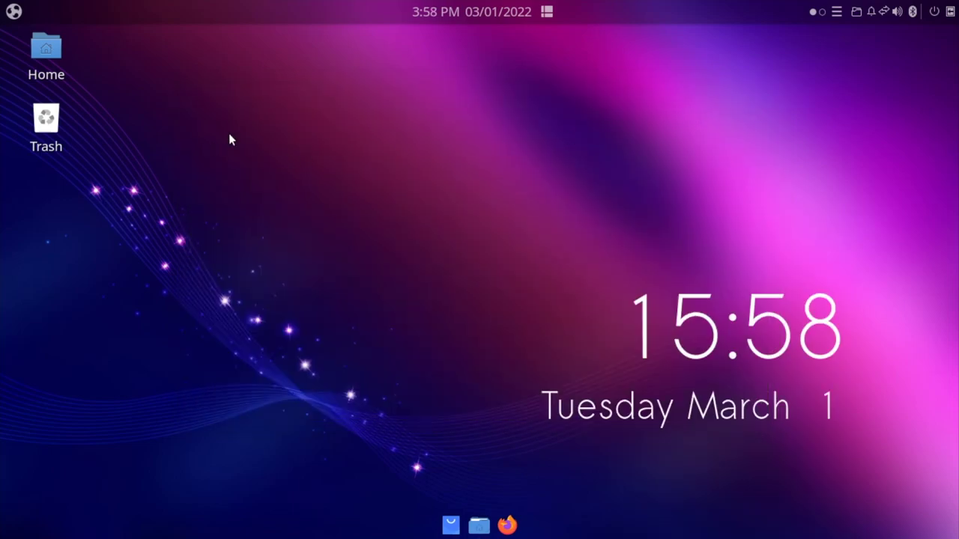
- Check which applications are installed in the Other and Office categories, and close the application launcher
{"action": "left_click", "coordinate": [9, 14]}
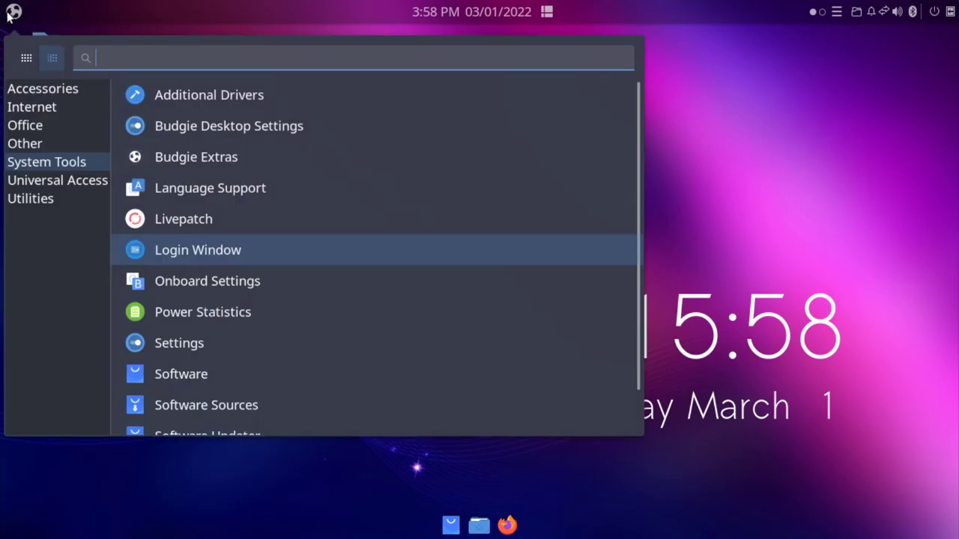
{"action": "left_click", "coordinate": [58, 146]}
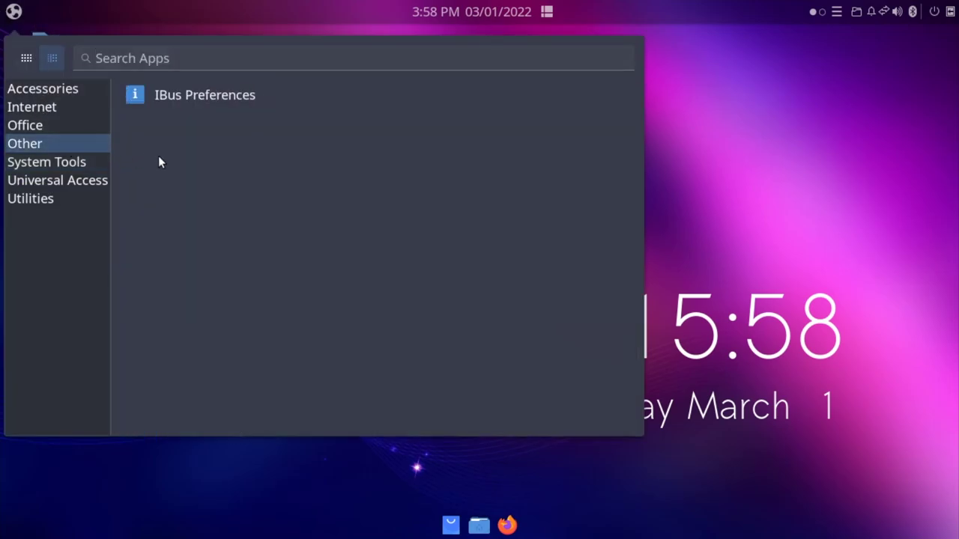
{"action": "left_click", "coordinate": [77, 129]}
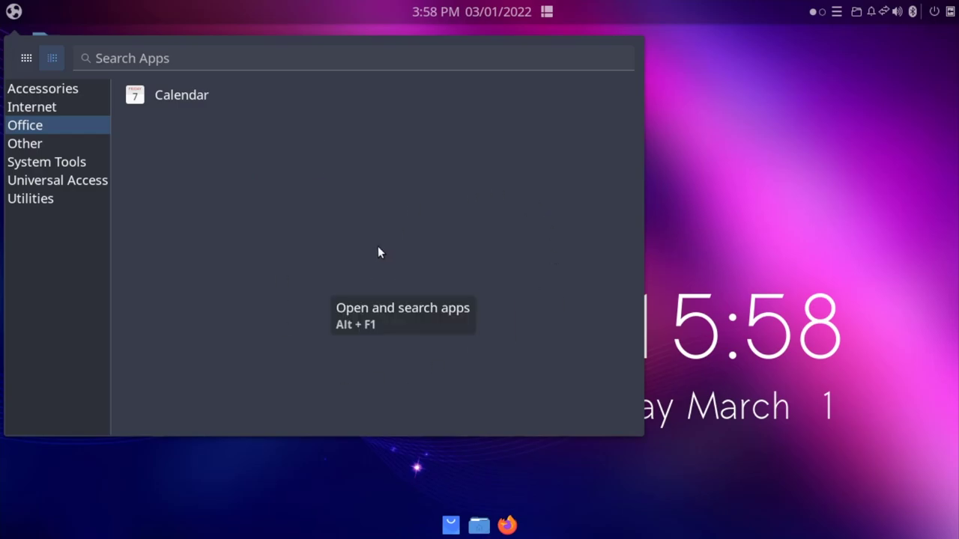
{"action": "left_click", "coordinate": [730, 206]}
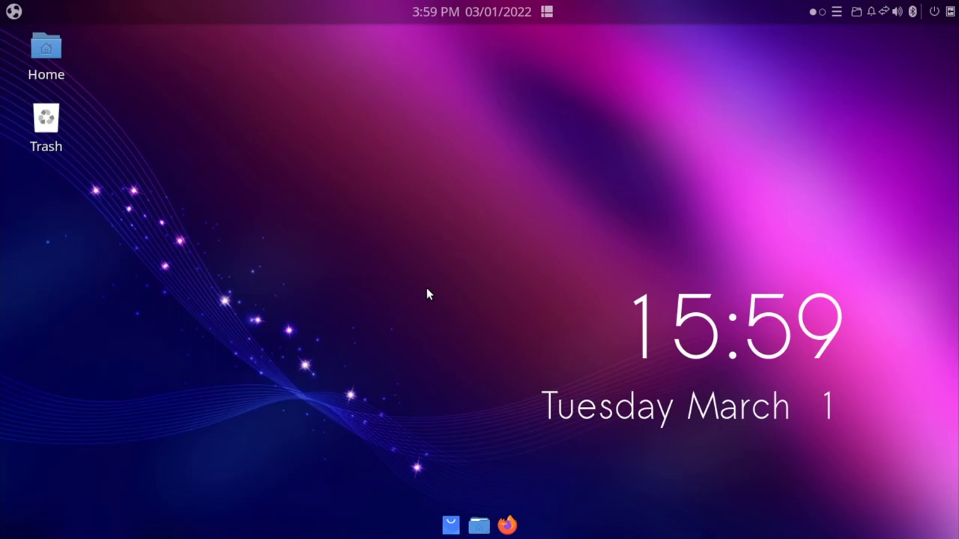
- Check memory usage in a terminal with the command free -h, and close the terminal
{"action": "key", "text": "ctrl+alt+t"}
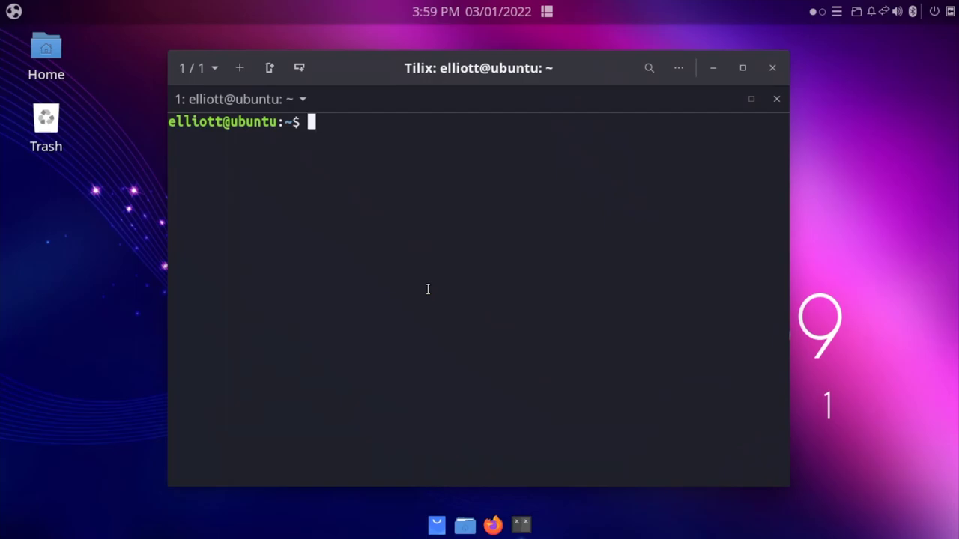
{"action": "type", "text": "y"}
{"action": "key", "text": "BackSpace"}
{"action": "type", "text": "free -h"}
{"action": "key", "text": "Return"}
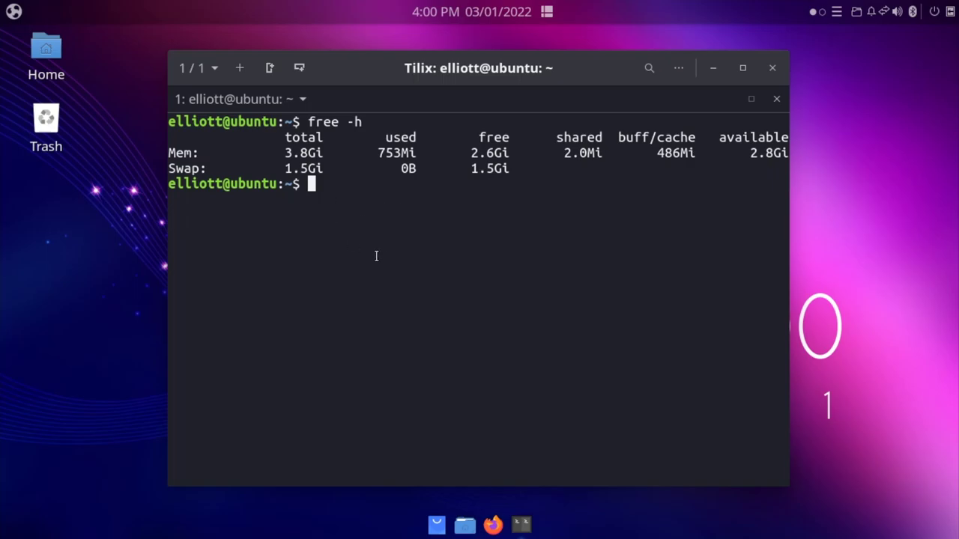
{"action": "left_click", "coordinate": [771, 71]}
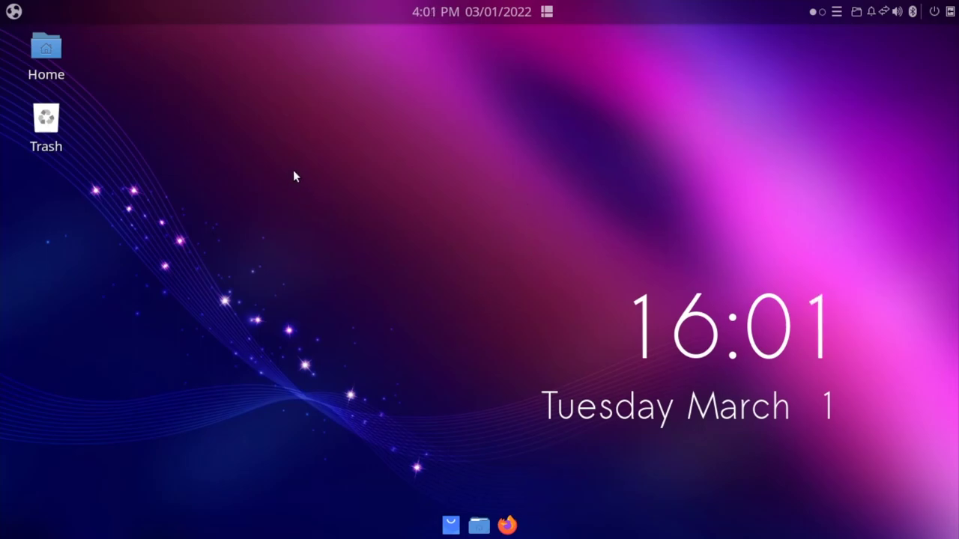
- Launch Budgie Welcome by searching for "welco", enlarge its window and reposition it near the desktop's centre
{"action": "left_click", "coordinate": [14, 12]}
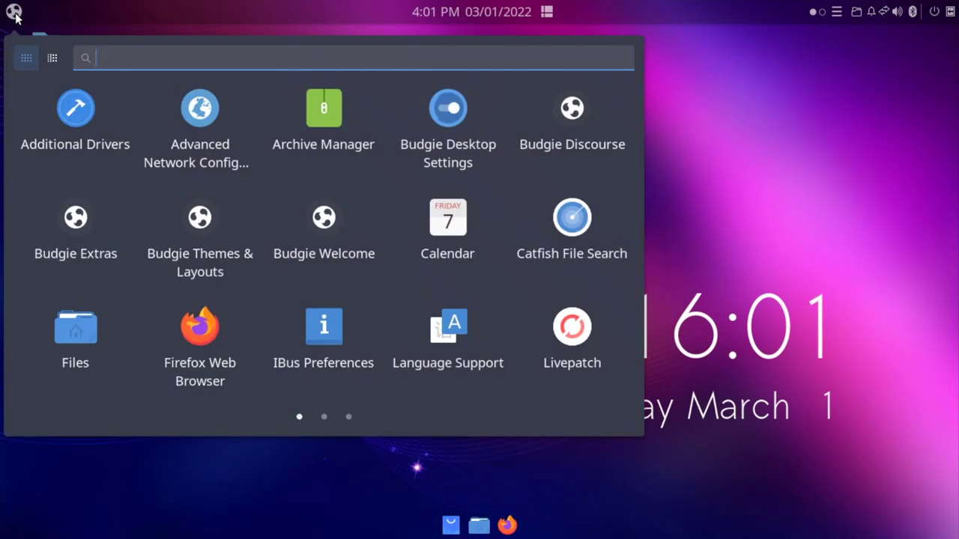
{"action": "type", "text": "welco"}
{"action": "key", "text": "Return"}
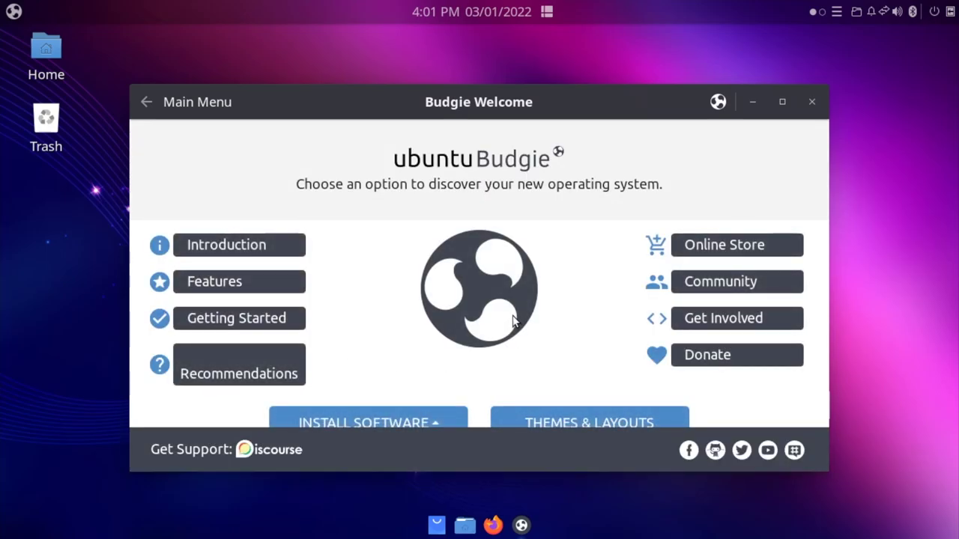
{"action": "left_click_drag", "start_coordinate": [823, 472], "coordinate": [905, 529]}
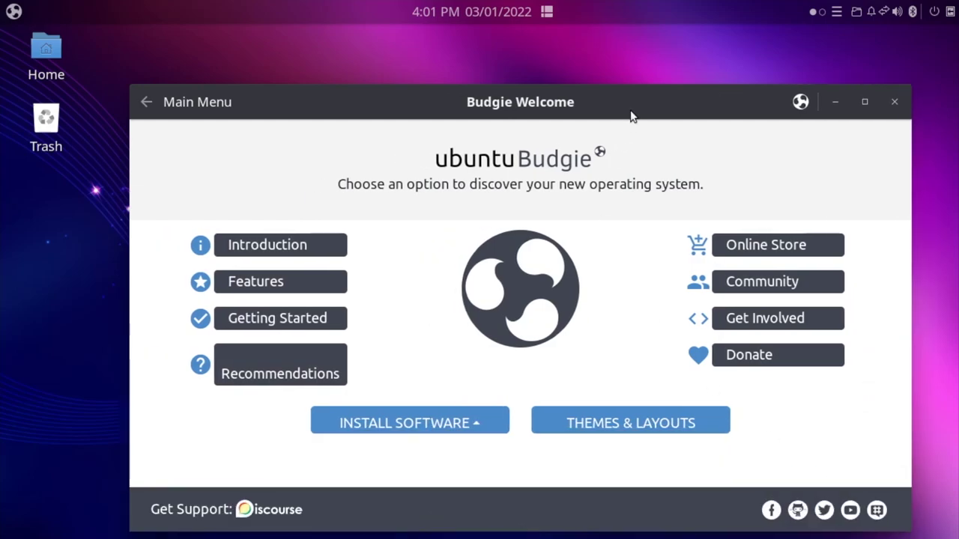
{"action": "left_click_drag", "start_coordinate": [631, 114], "coordinate": [588, 86]}
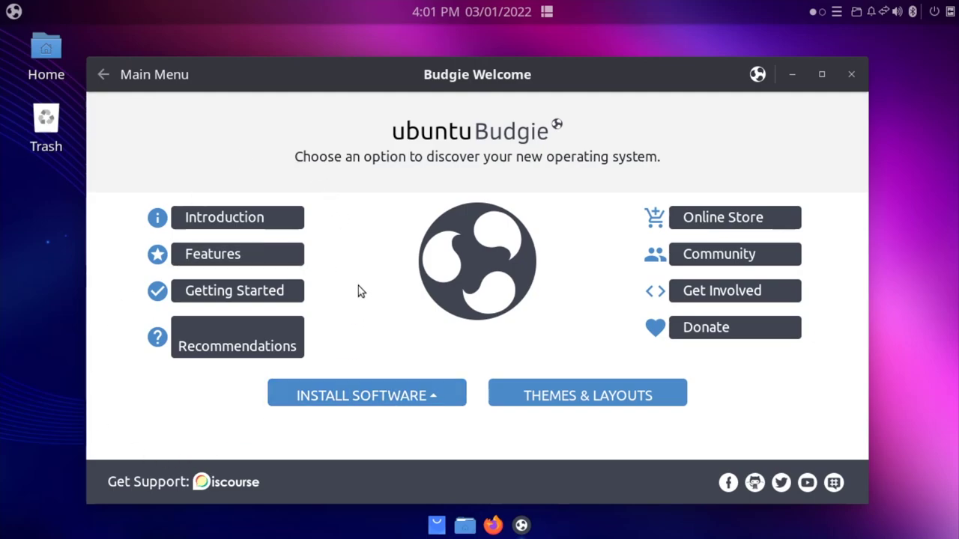
- Examine the web browsers offered in the Browser Ballot of Getting Started, from Chromium through GNOME Web
{"action": "left_click", "coordinate": [267, 292]}
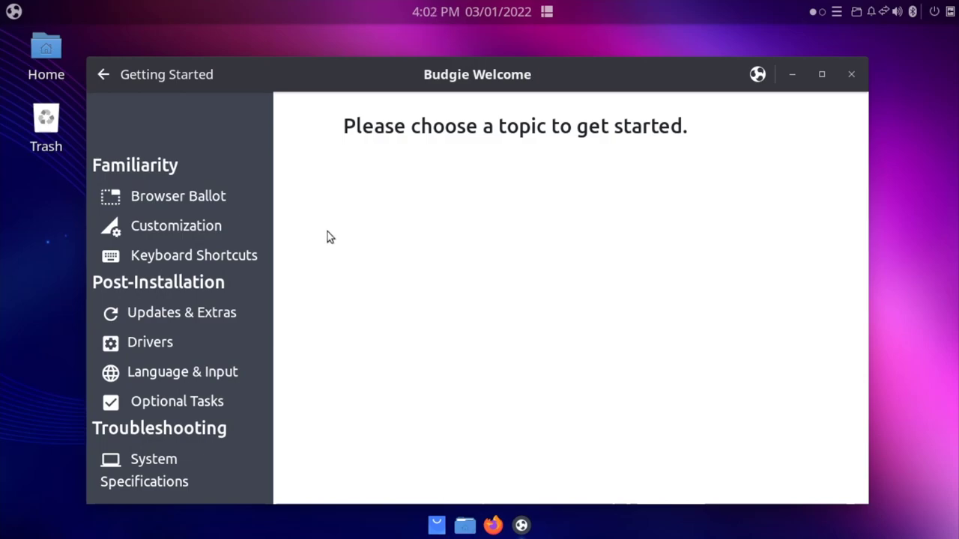
{"action": "left_click", "coordinate": [233, 205]}
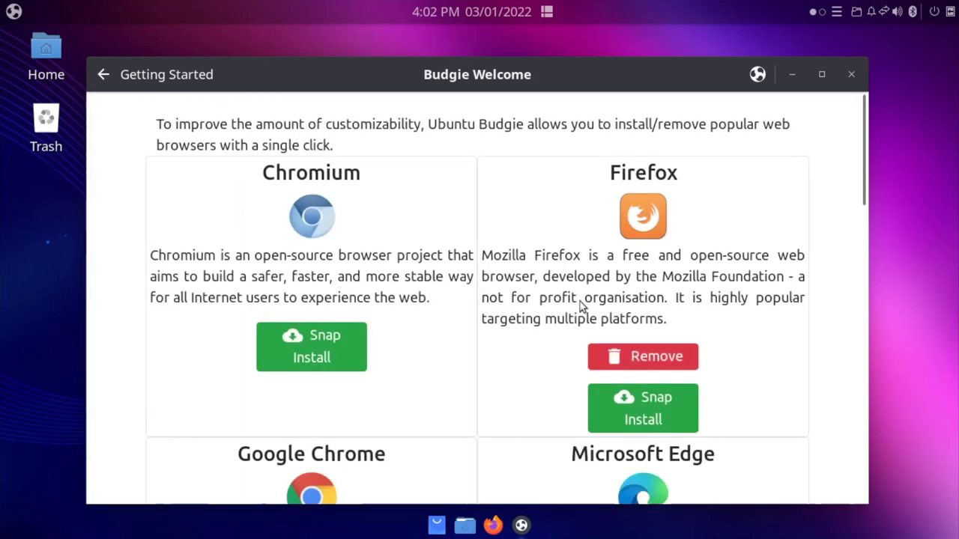
{"action": "scroll", "coordinate": [585, 300], "scroll_direction": "down", "scroll_amount": 2}
{"action": "scroll", "coordinate": [588, 299], "scroll_direction": "up", "scroll_amount": 1}
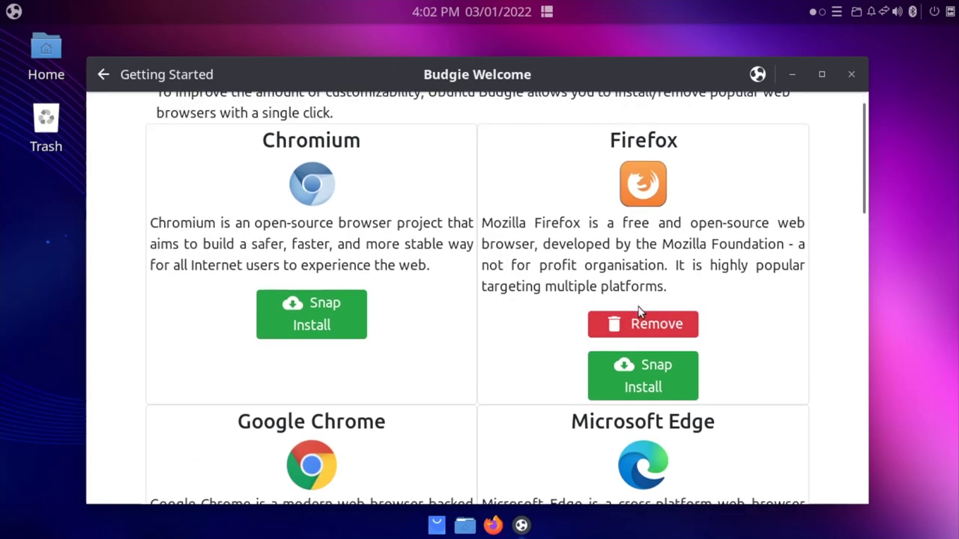
{"action": "scroll", "coordinate": [505, 304], "scroll_direction": "down", "scroll_amount": 5}
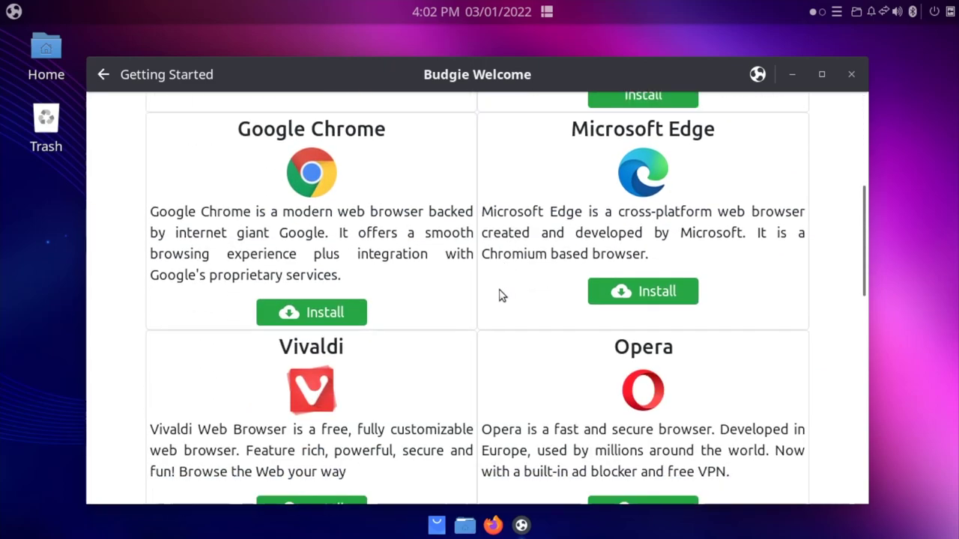
{"action": "scroll", "coordinate": [497, 298], "scroll_direction": "down", "scroll_amount": 6}
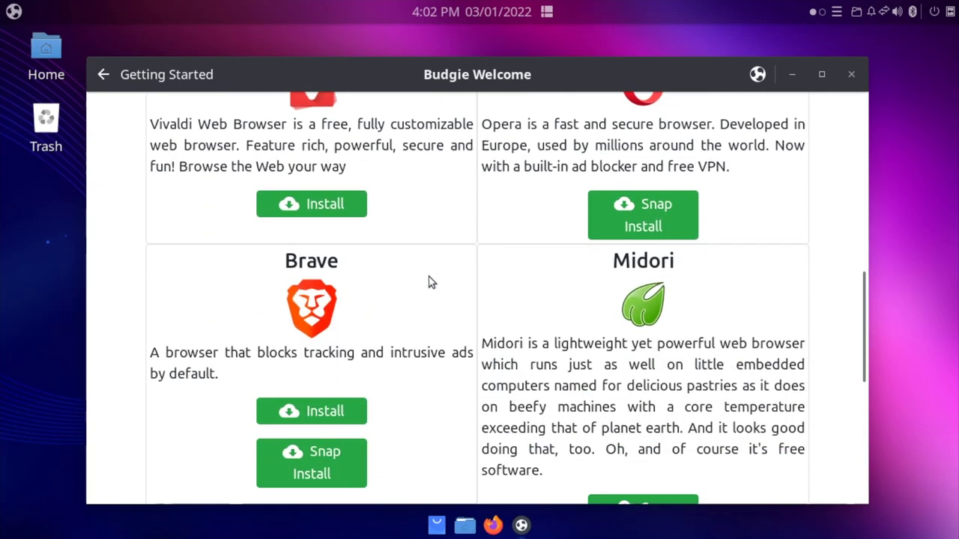
{"action": "scroll", "coordinate": [431, 276], "scroll_direction": "down", "scroll_amount": 6}
{"action": "scroll", "coordinate": [427, 274], "scroll_direction": "up", "scroll_amount": 9}
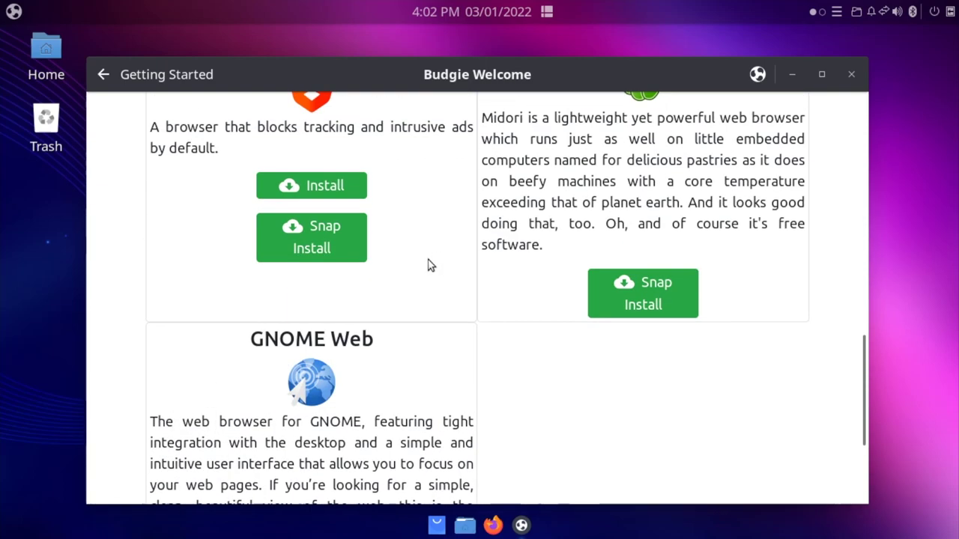
{"action": "scroll", "coordinate": [420, 255], "scroll_direction": "up", "scroll_amount": 10}
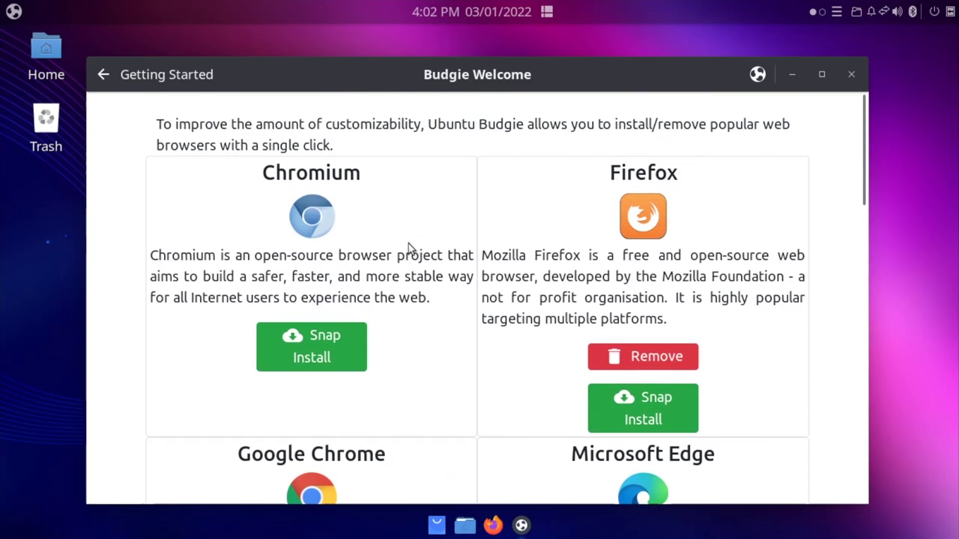
- View the Customization topic in Getting Started and return to the topic list
{"action": "left_click", "coordinate": [104, 74]}
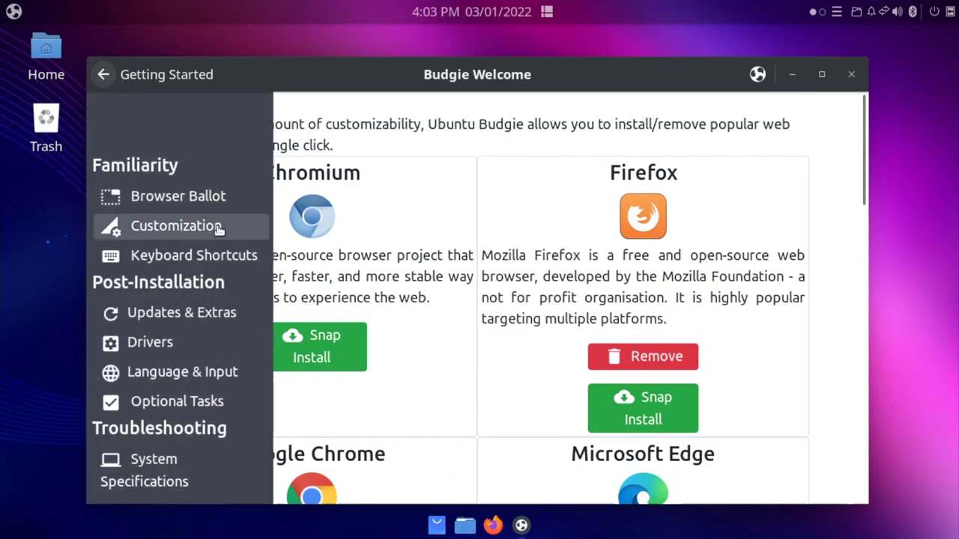
{"action": "left_click", "coordinate": [218, 227]}
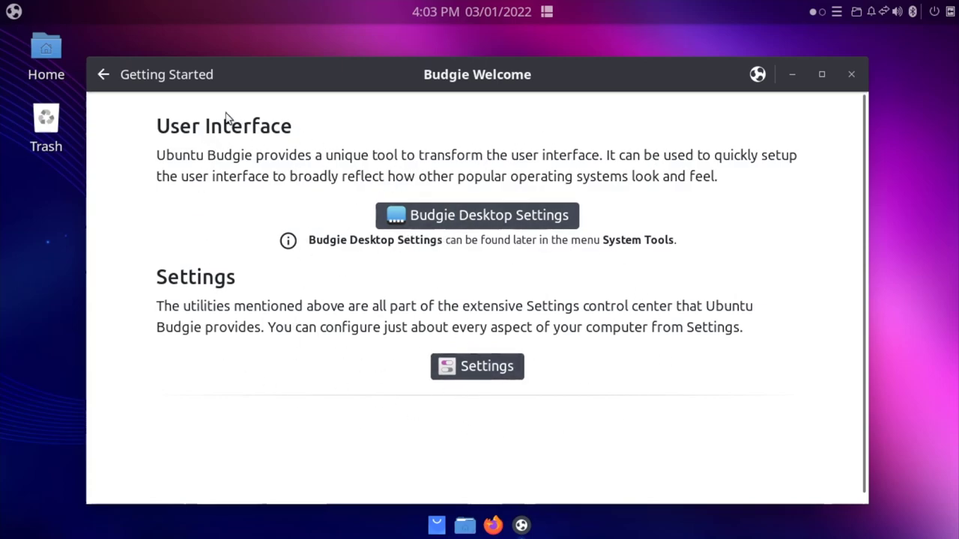
{"action": "left_click", "coordinate": [106, 78]}
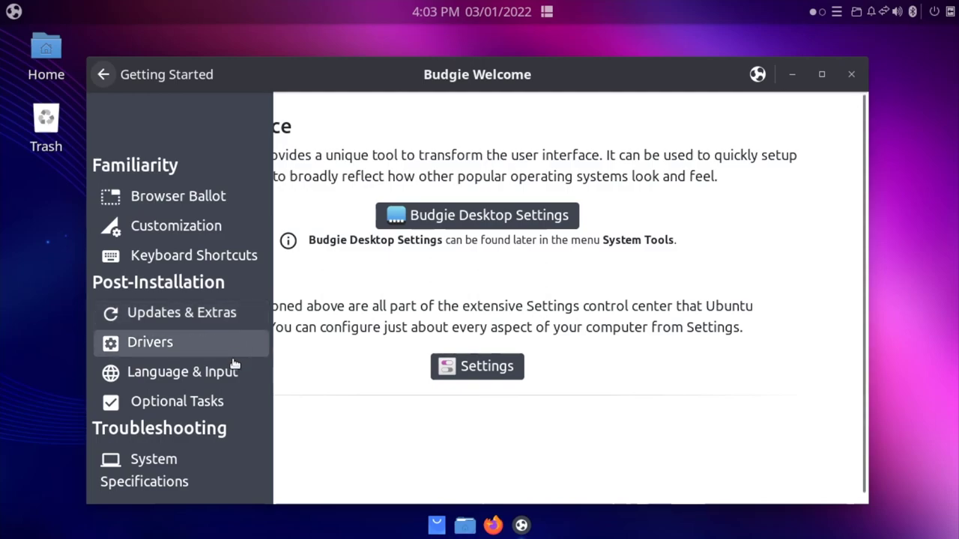
- View the Backups and Firewall options under Optional Tasks in Getting Started, and return to the main menu
{"action": "left_click", "coordinate": [243, 401]}
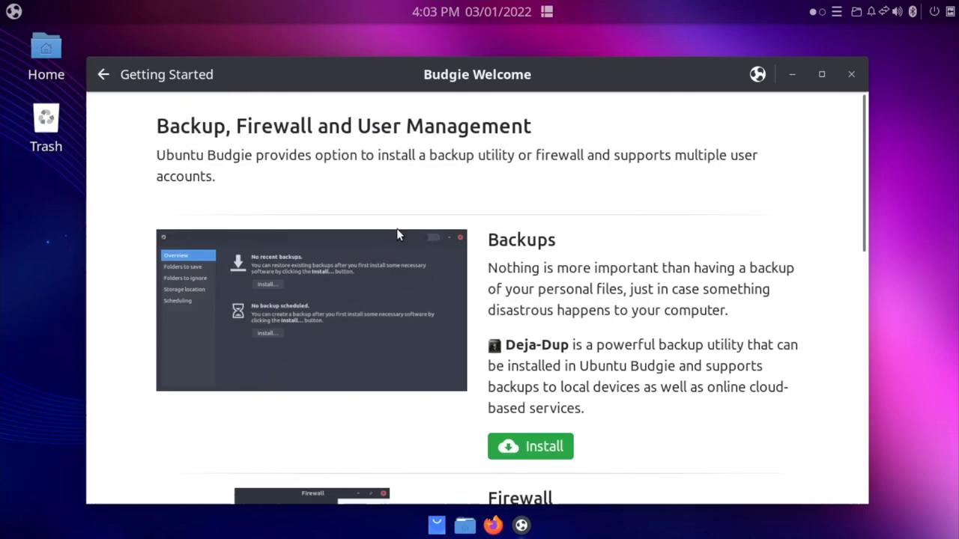
{"action": "scroll", "coordinate": [412, 213], "scroll_direction": "down", "scroll_amount": 3}
{"action": "scroll", "coordinate": [406, 213], "scroll_direction": "down", "scroll_amount": 1}
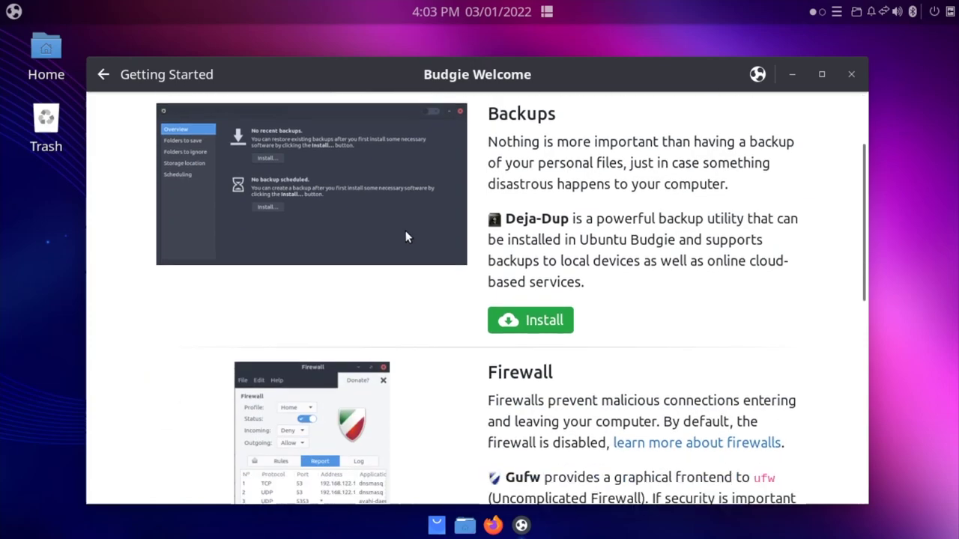
{"action": "scroll", "coordinate": [405, 231], "scroll_direction": "up", "scroll_amount": 4}
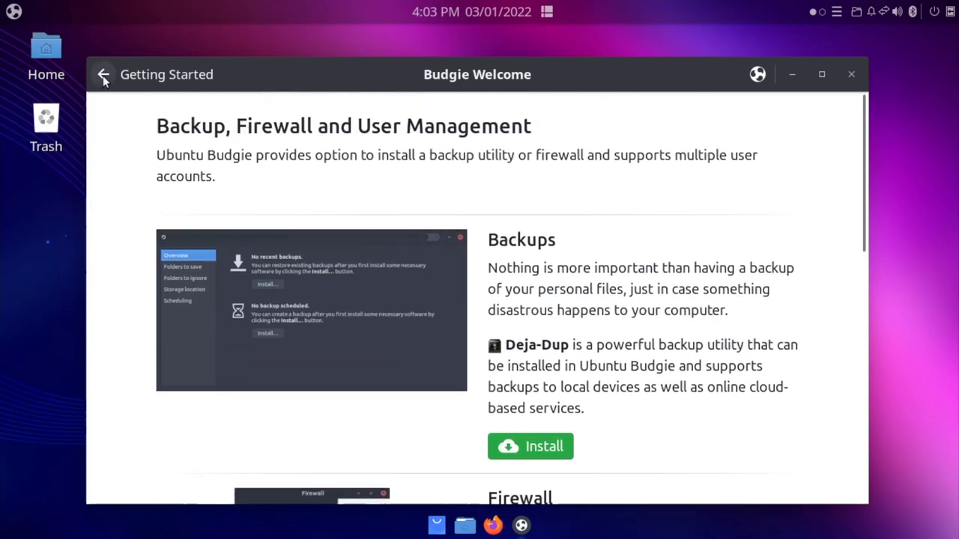
{"action": "left_click", "coordinate": [103, 76]}
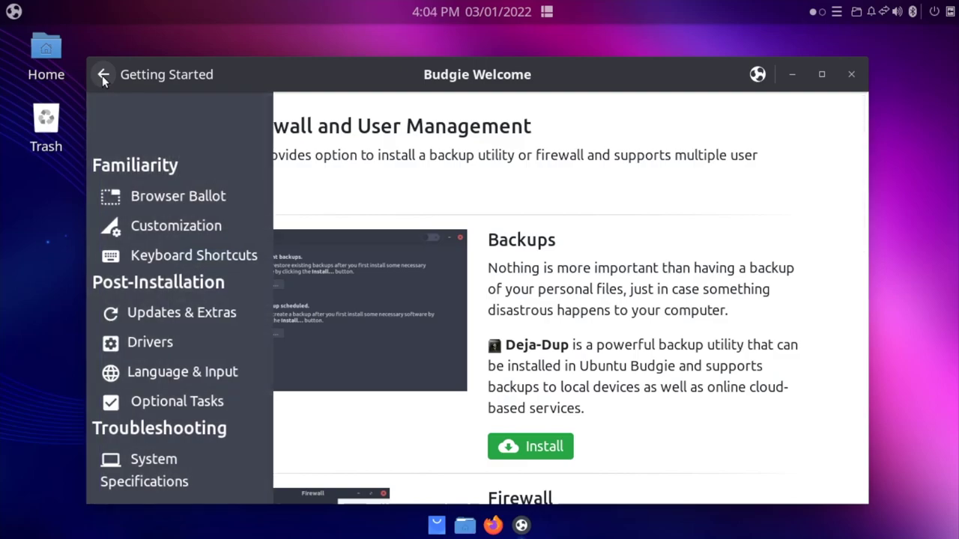
{"action": "left_click", "coordinate": [103, 75]}
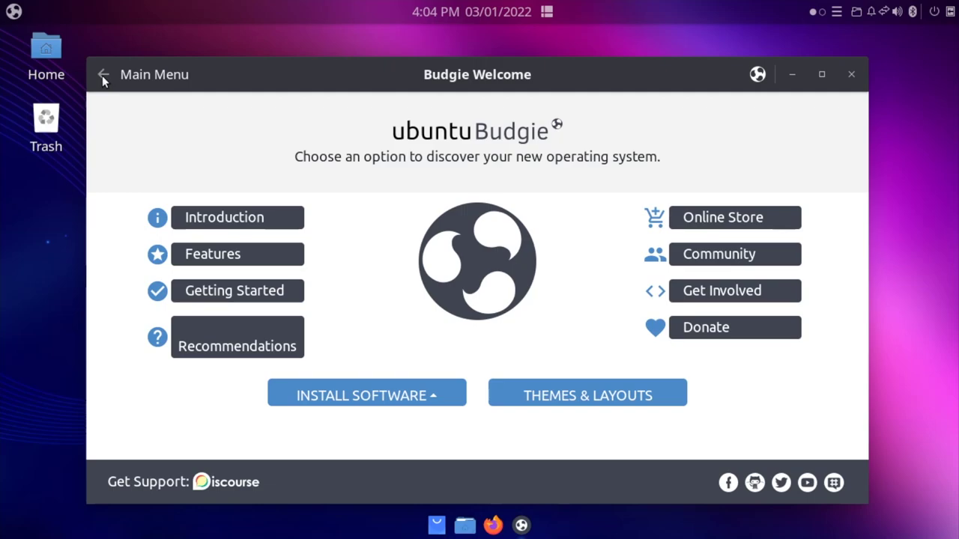
- Open Recommendations and examine its entries from Dropbox and Gutenprint through the Nemo add-ons and Backports repository to Flatpak
{"action": "left_click", "coordinate": [266, 346]}
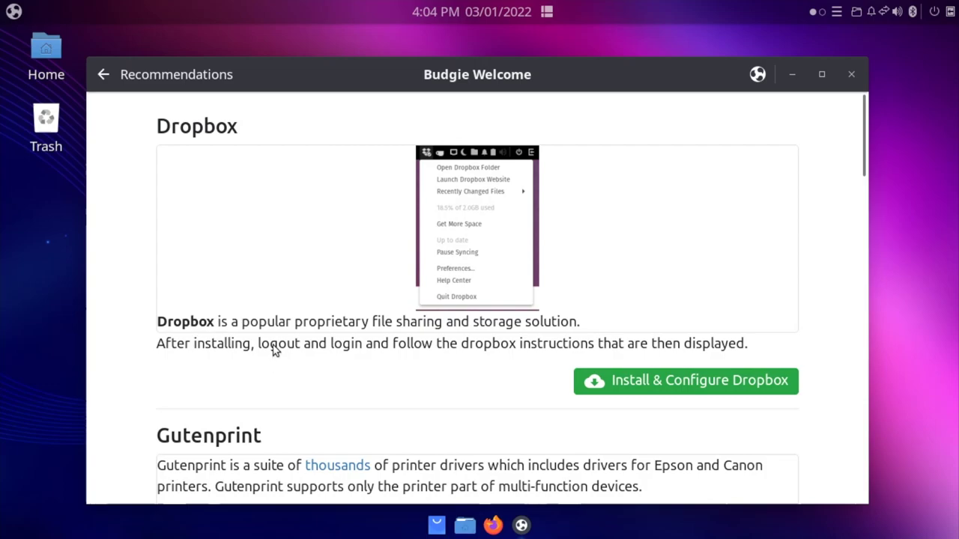
{"action": "scroll", "coordinate": [262, 278], "scroll_direction": "down", "scroll_amount": 2}
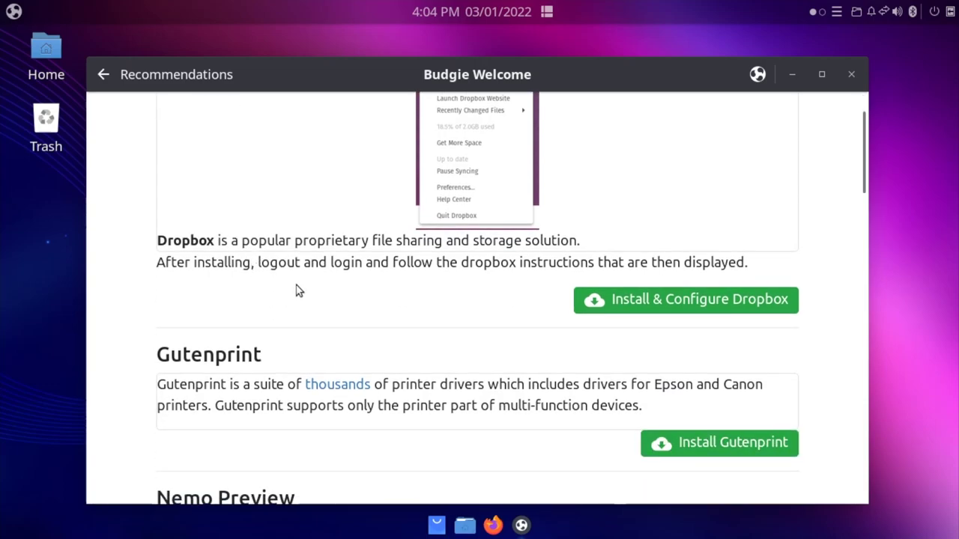
{"action": "scroll", "coordinate": [297, 286], "scroll_direction": "down", "scroll_amount": 3}
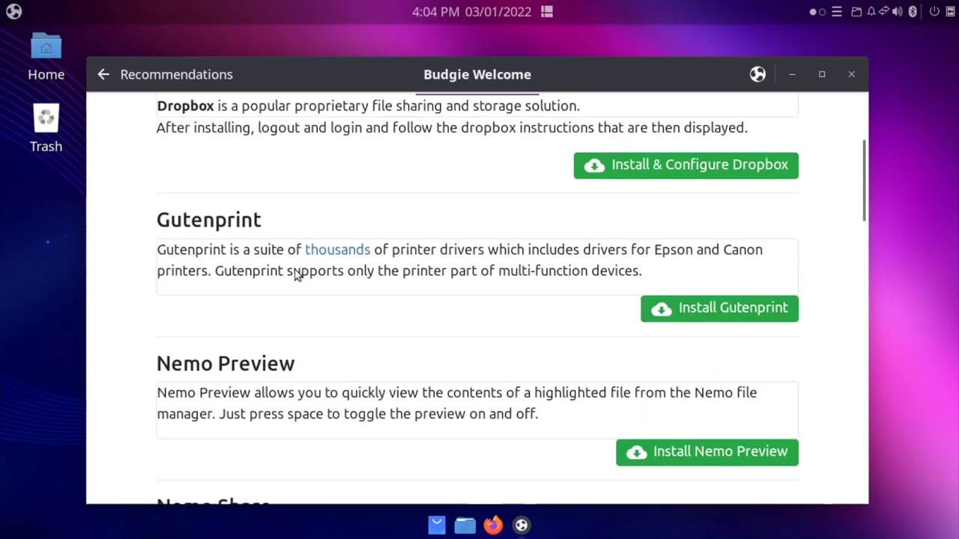
{"action": "scroll", "coordinate": [290, 267], "scroll_direction": "down", "scroll_amount": 2}
{"action": "scroll", "coordinate": [291, 266], "scroll_direction": "down", "scroll_amount": 2}
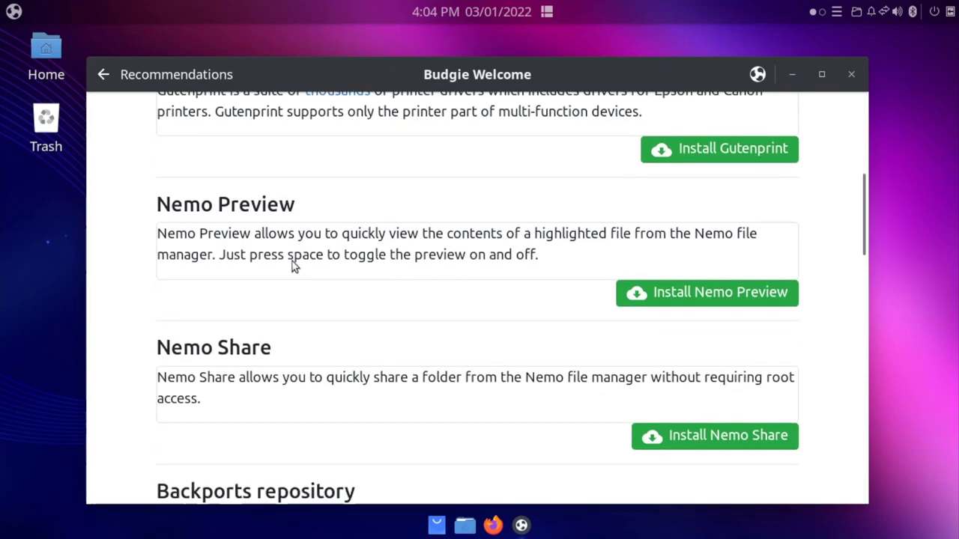
{"action": "scroll", "coordinate": [294, 265], "scroll_direction": "down", "scroll_amount": 5}
{"action": "scroll", "coordinate": [313, 256], "scroll_direction": "down", "scroll_amount": 6}
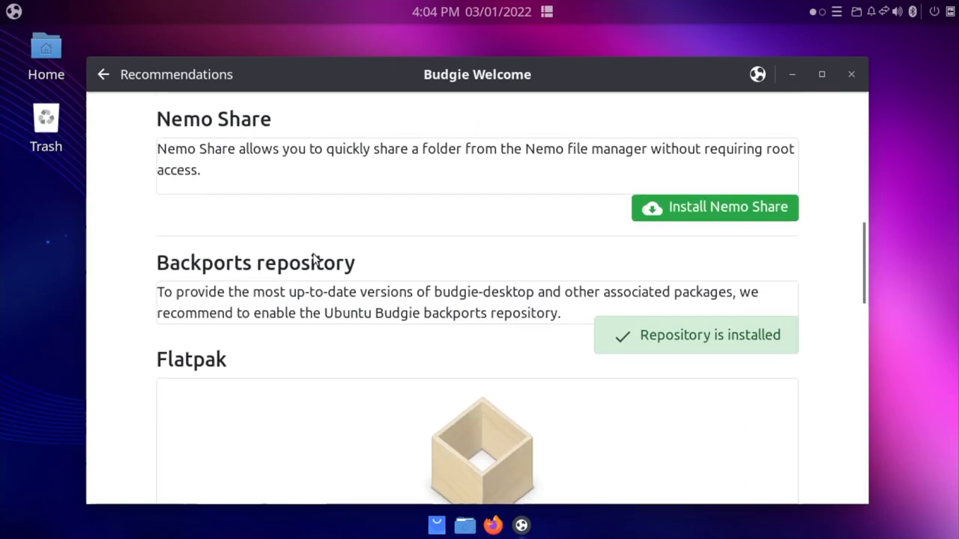
{"action": "scroll", "coordinate": [314, 256], "scroll_direction": "up", "scroll_amount": 1}
{"action": "scroll", "coordinate": [318, 259], "scroll_direction": "down", "scroll_amount": 3}
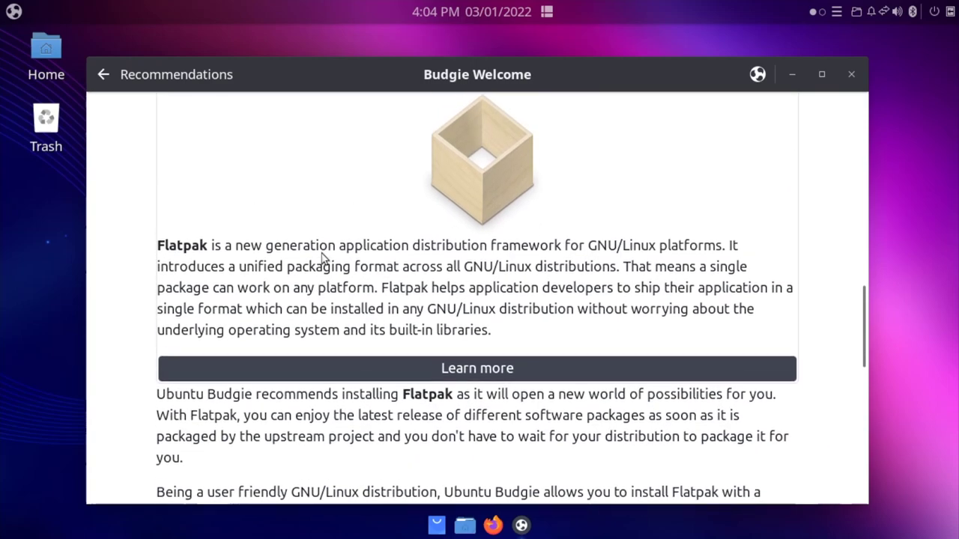
- Review the Nemo Preview, Nemo Share, Backports repository and Flatpak recommendations once more
{"action": "scroll", "coordinate": [302, 246], "scroll_direction": "up", "scroll_amount": 5}
{"action": "scroll", "coordinate": [286, 295], "scroll_direction": "up", "scroll_amount": 7}
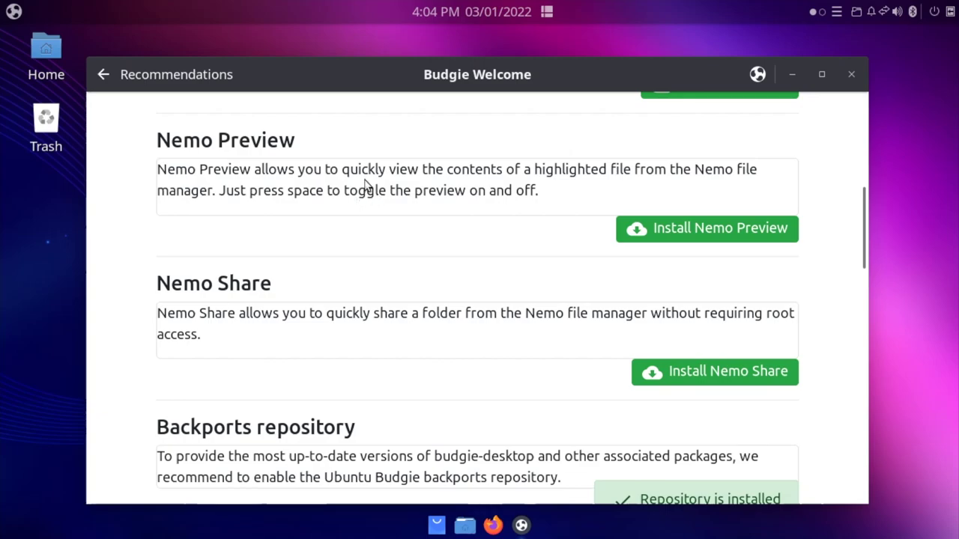
{"action": "scroll", "coordinate": [382, 209], "scroll_direction": "down", "scroll_amount": 4}
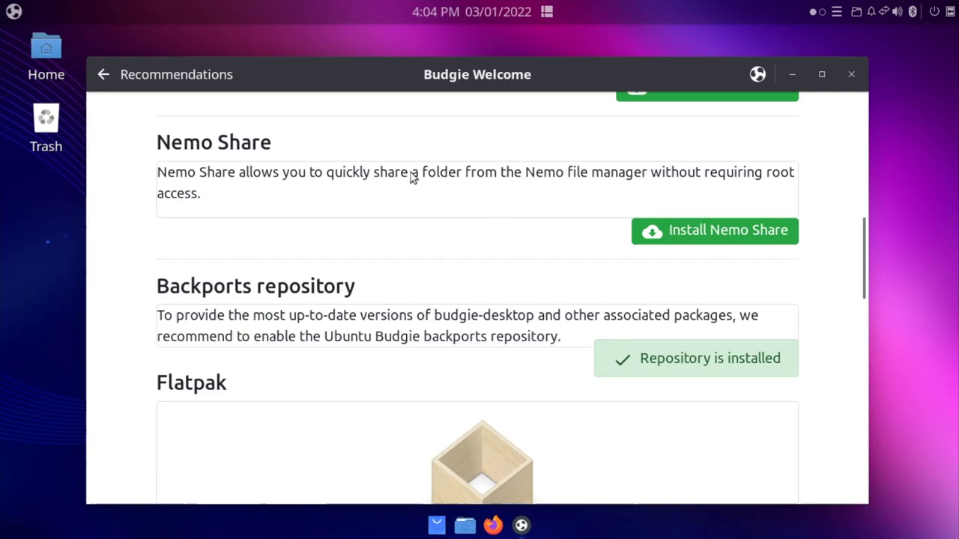
{"action": "scroll", "coordinate": [363, 217], "scroll_direction": "down", "scroll_amount": 1}
{"action": "scroll", "coordinate": [367, 219], "scroll_direction": "down", "scroll_amount": 6}
{"action": "scroll", "coordinate": [368, 216], "scroll_direction": "down", "scroll_amount": 2}
{"action": "scroll", "coordinate": [367, 217], "scroll_direction": "up", "scroll_amount": 2}
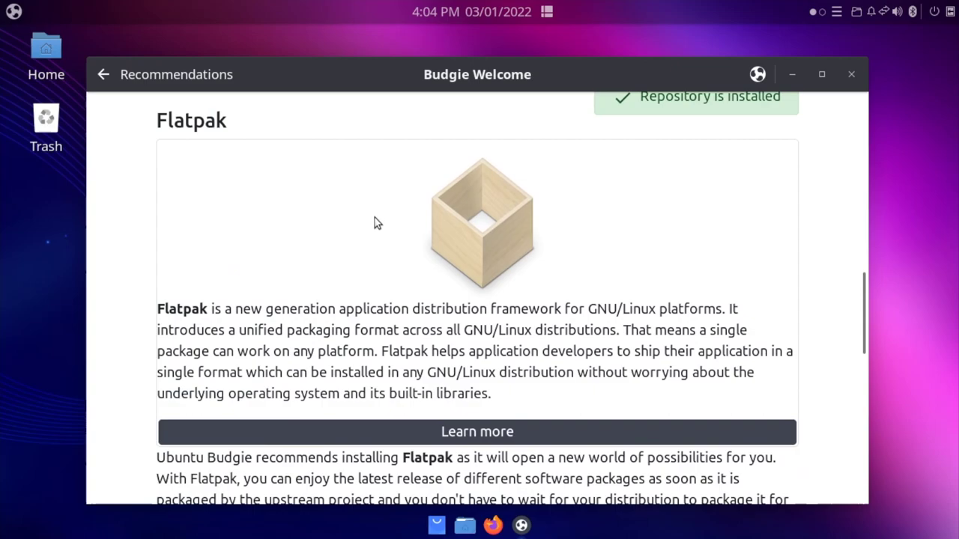
- Read the Snap entry at the end of Recommendations and return to the main menu
{"action": "scroll", "coordinate": [374, 217], "scroll_direction": "down", "scroll_amount": 12}
{"action": "scroll", "coordinate": [376, 218], "scroll_direction": "down", "scroll_amount": 6}
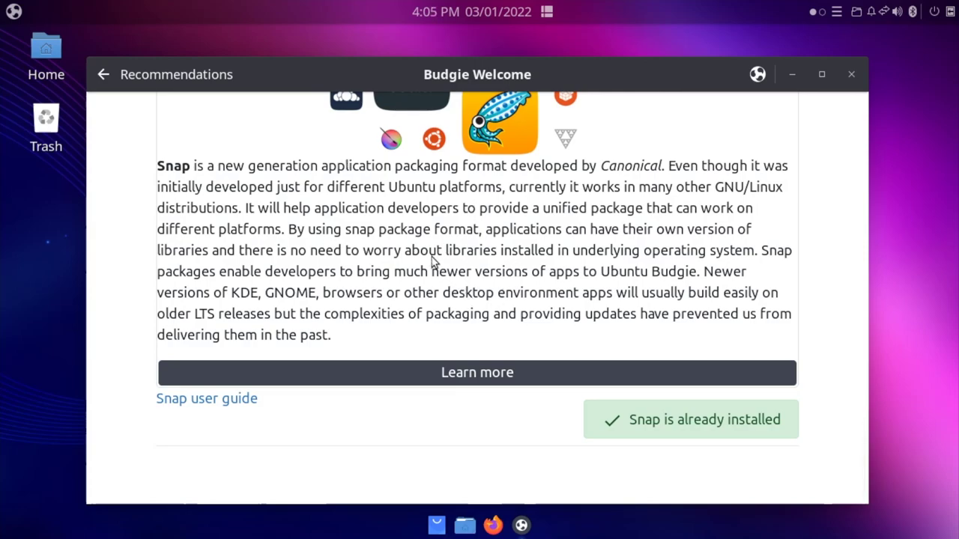
{"action": "scroll", "coordinate": [429, 260], "scroll_direction": "up", "scroll_amount": 3}
{"action": "scroll", "coordinate": [251, 257], "scroll_direction": "down", "scroll_amount": 3}
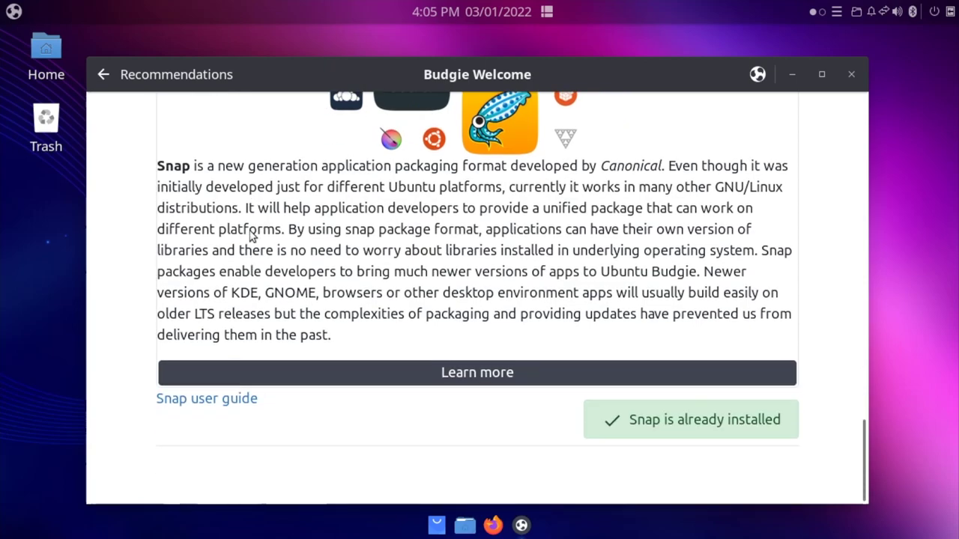
{"action": "scroll", "coordinate": [252, 238], "scroll_direction": "up", "scroll_amount": 8}
{"action": "scroll", "coordinate": [252, 238], "scroll_direction": "up", "scroll_amount": 15}
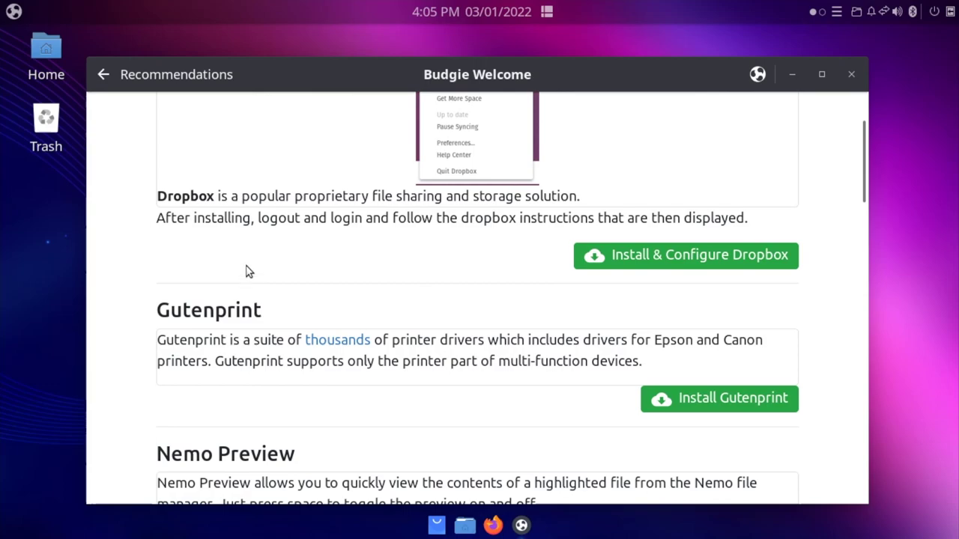
{"action": "left_click", "coordinate": [103, 74]}
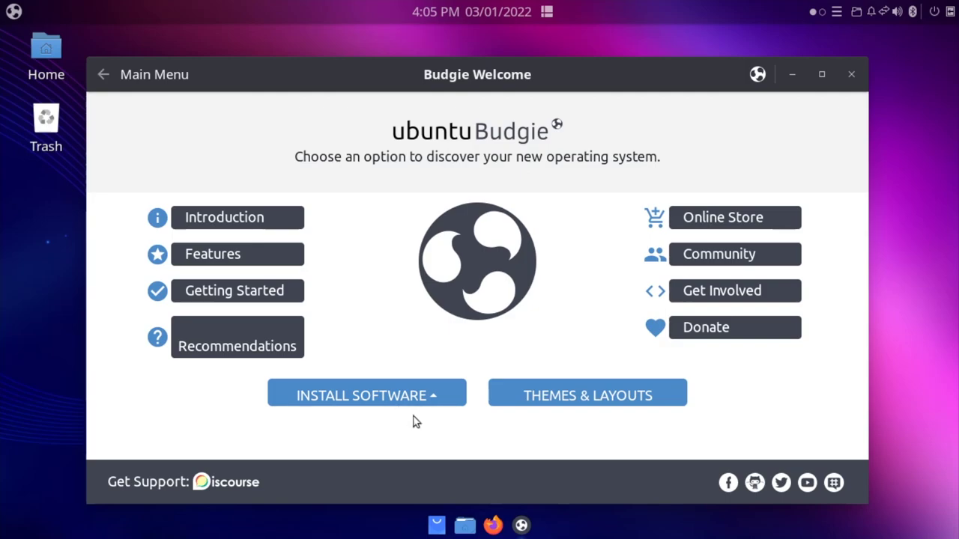
- Open Budgie Extras from the software installation choices and view the first applets, from Analog Clock to Auto-Keyboard Switcher
{"action": "left_click", "coordinate": [433, 397]}
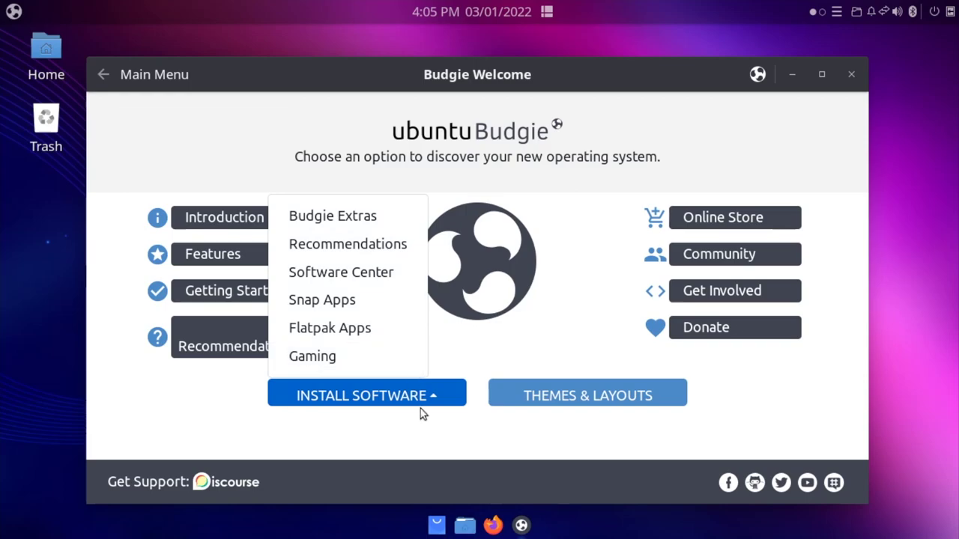
{"action": "left_click", "coordinate": [358, 221]}
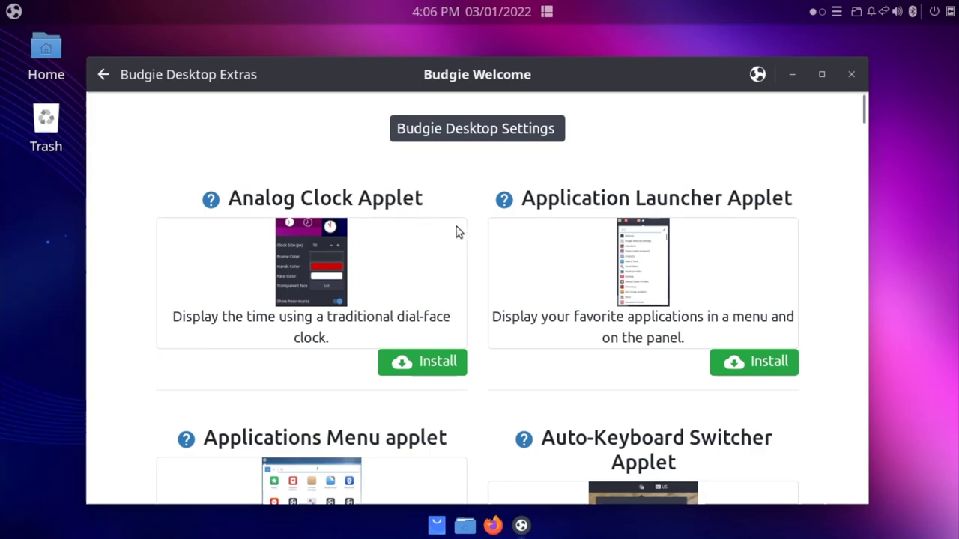
{"action": "scroll", "coordinate": [470, 217], "scroll_direction": "down", "scroll_amount": 1}
{"action": "scroll", "coordinate": [468, 221], "scroll_direction": "down", "scroll_amount": 3}
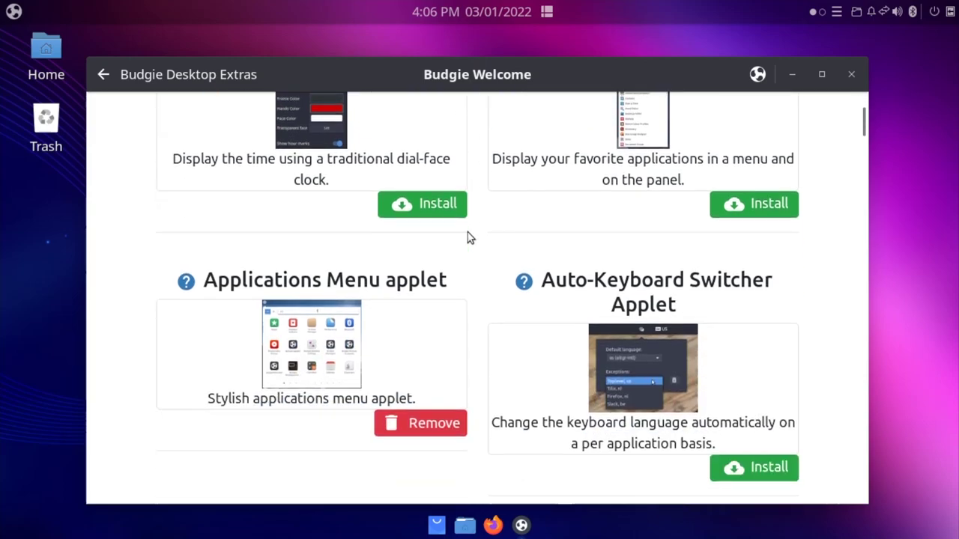
- Show the window tiling layouts offered by the desktop panel's applet, dismiss them and return to the Applications Menu applet entry
{"action": "left_click", "coordinate": [547, 12]}
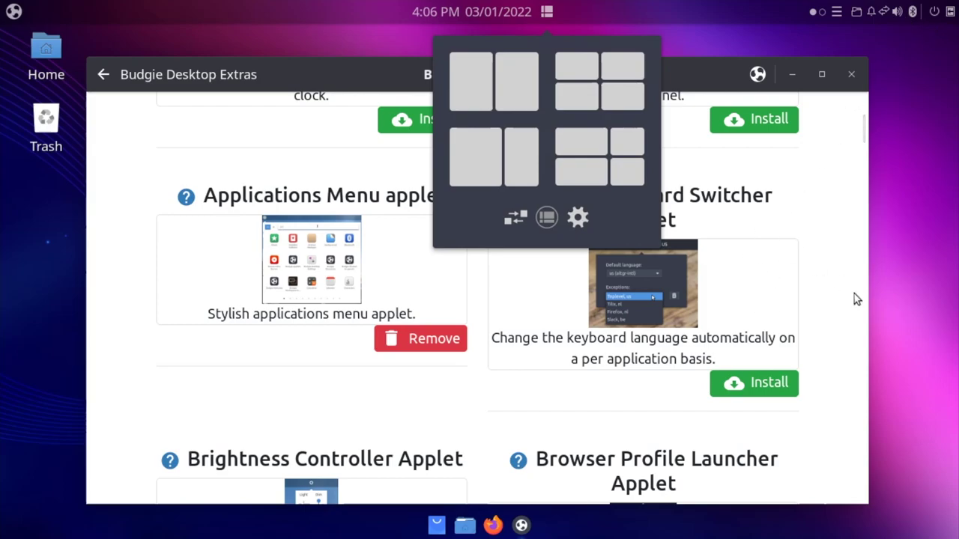
{"action": "left_click", "coordinate": [854, 299]}
{"action": "scroll", "coordinate": [476, 321], "scroll_direction": "up", "scroll_amount": 1}
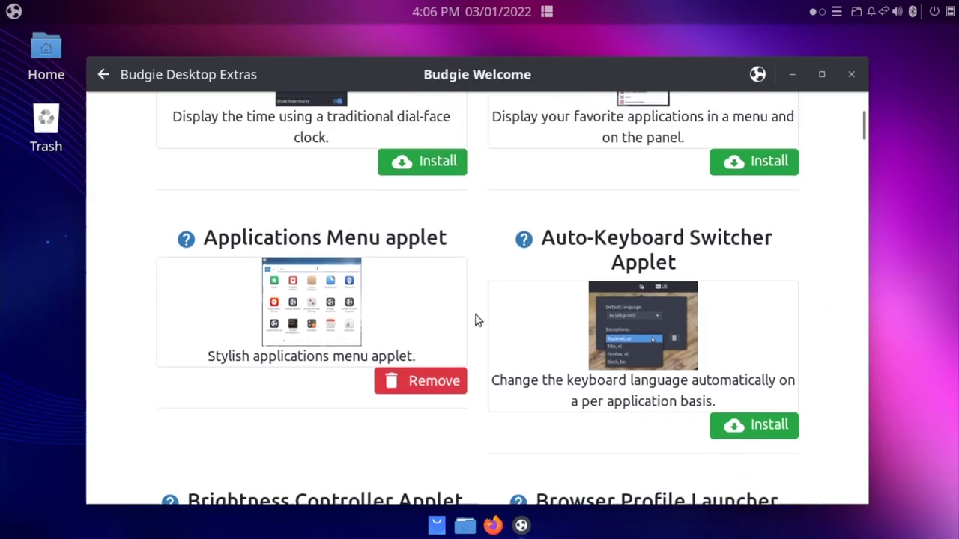
{"action": "scroll", "coordinate": [475, 327], "scroll_direction": "up", "scroll_amount": 1}
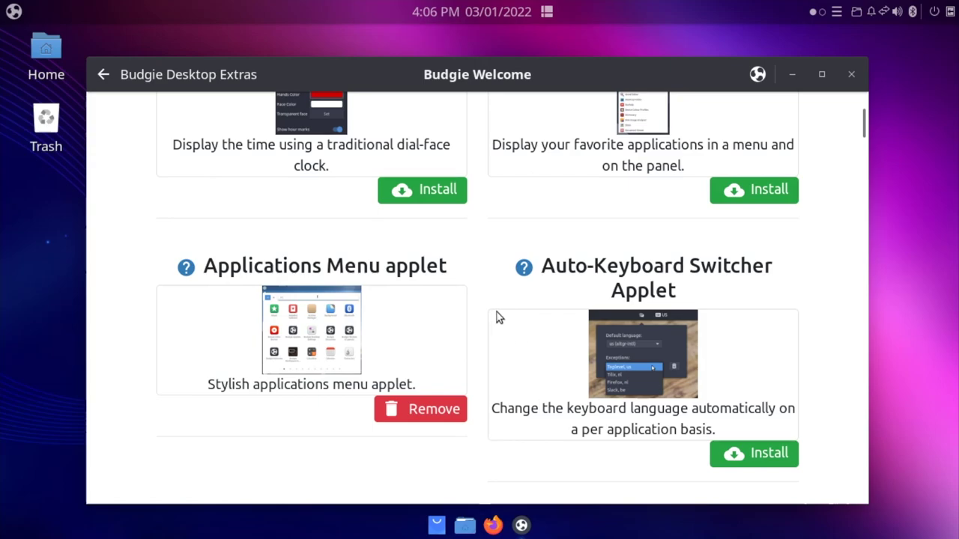
- Examine the Budgie Extras applets from Brightness Controller and Calendar through Global Menu and Haste
{"action": "scroll", "coordinate": [500, 318], "scroll_direction": "down", "scroll_amount": 10}
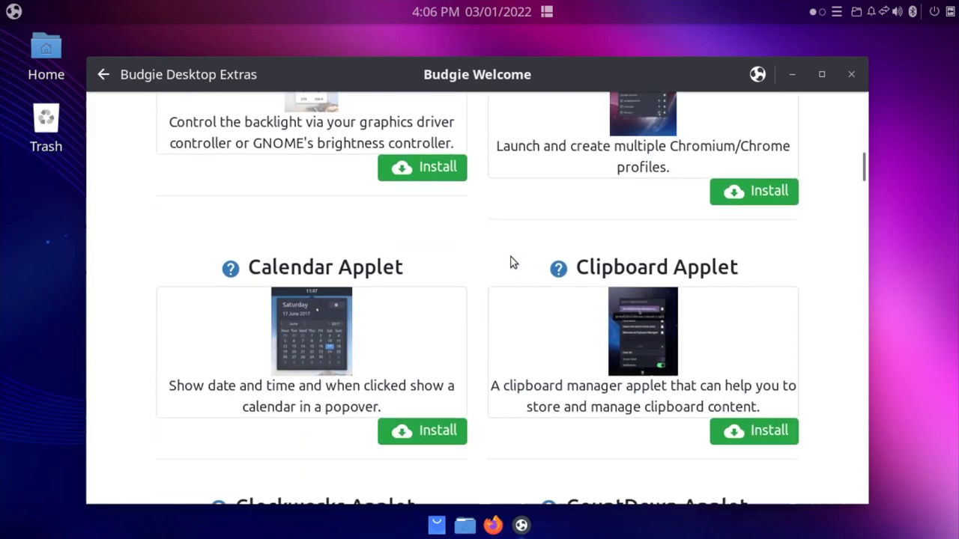
{"action": "scroll", "coordinate": [512, 261], "scroll_direction": "down", "scroll_amount": 3}
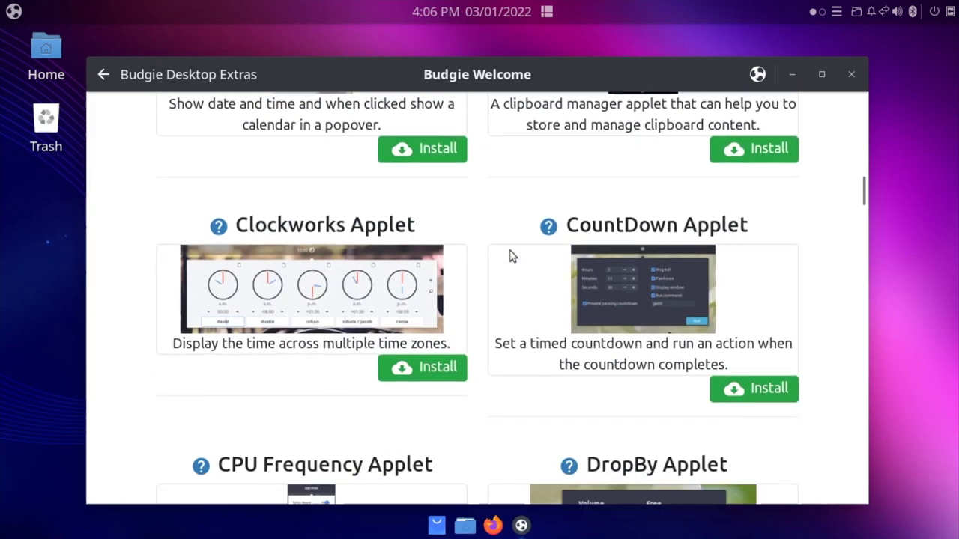
{"action": "scroll", "coordinate": [511, 248], "scroll_direction": "down", "scroll_amount": 3}
{"action": "scroll", "coordinate": [510, 244], "scroll_direction": "up", "scroll_amount": 1}
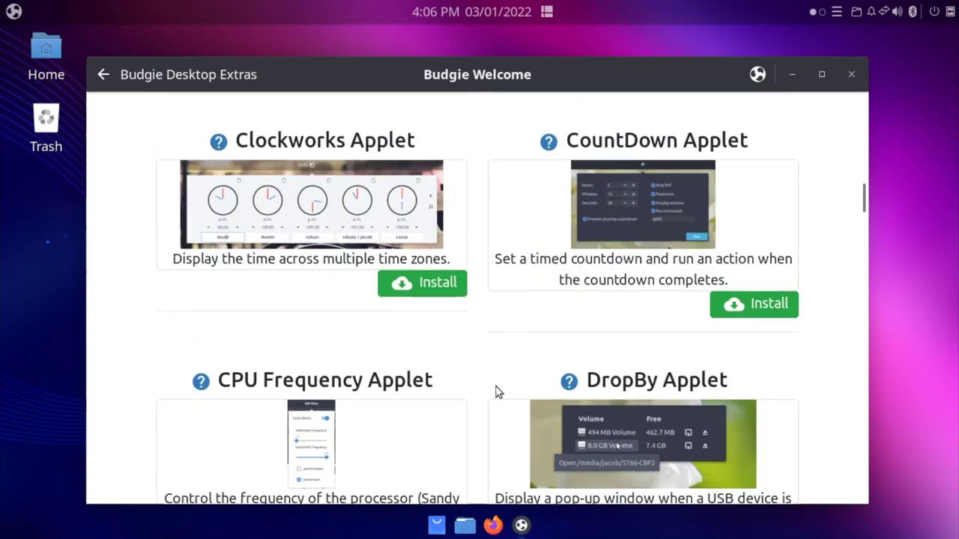
{"action": "scroll", "coordinate": [501, 380], "scroll_direction": "down", "scroll_amount": 3}
{"action": "scroll", "coordinate": [504, 344], "scroll_direction": "down", "scroll_amount": 7}
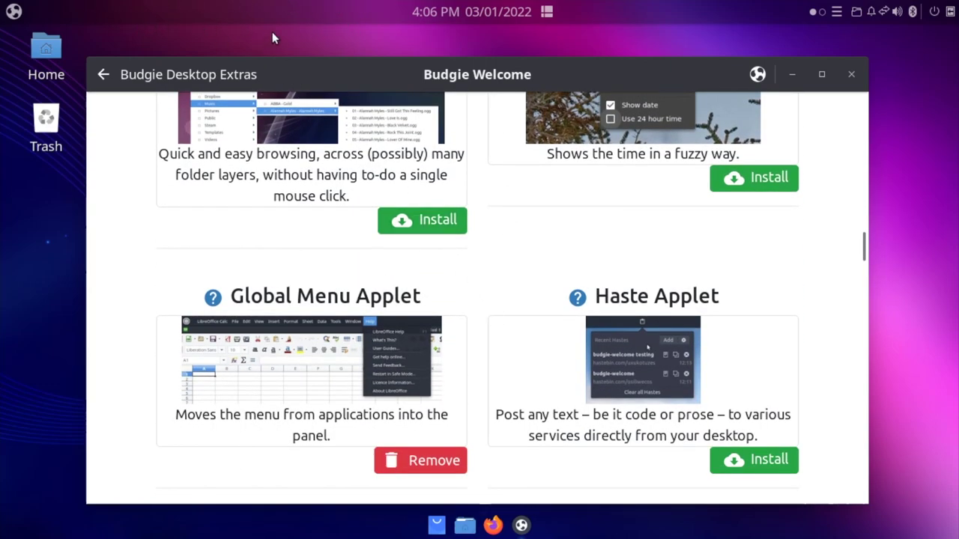
- Examine the remaining Budgie Extras applets through Workspace Wallpaper, and return to the main menu
{"action": "scroll", "coordinate": [473, 329], "scroll_direction": "down", "scroll_amount": 2}
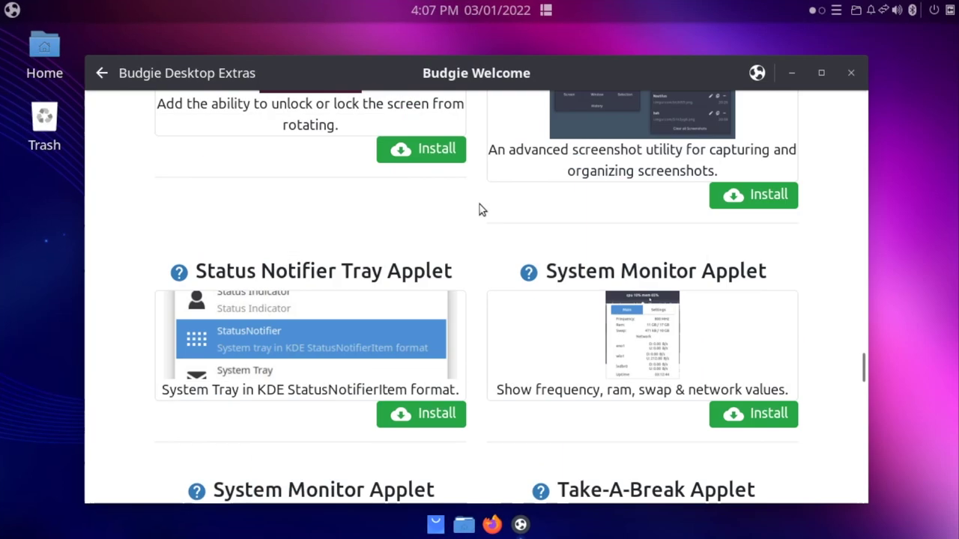
{"action": "scroll", "coordinate": [479, 205], "scroll_direction": "down", "scroll_amount": 8}
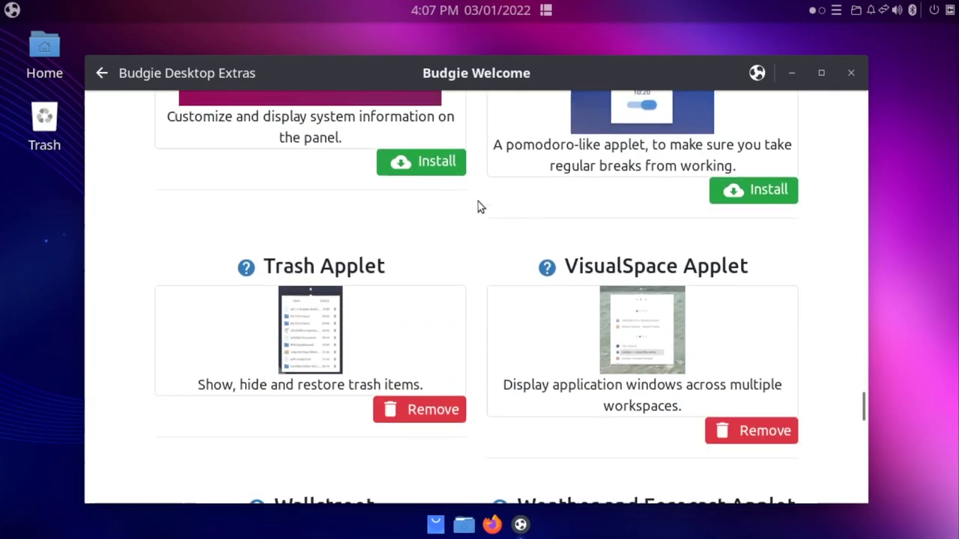
{"action": "scroll", "coordinate": [479, 205], "scroll_direction": "down", "scroll_amount": 9}
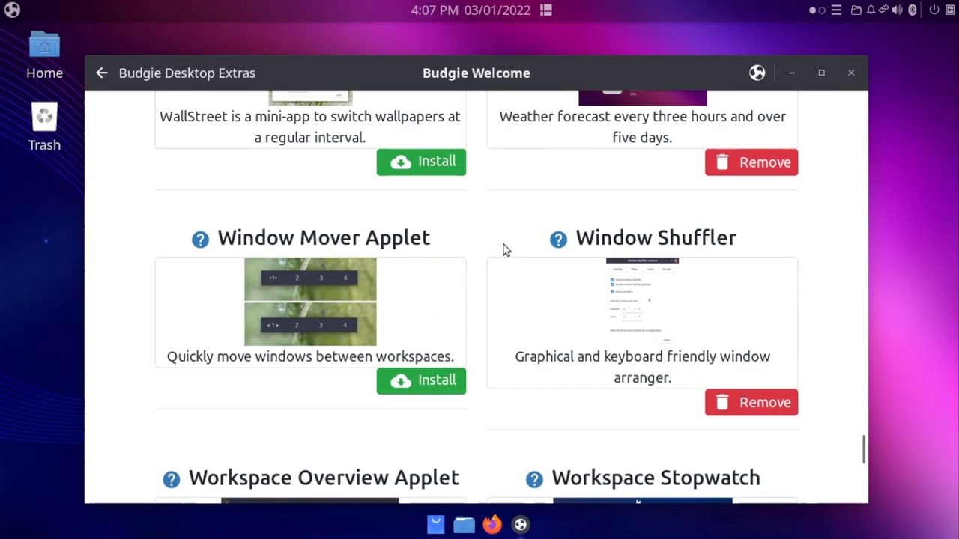
{"action": "scroll", "coordinate": [487, 245], "scroll_direction": "down", "scroll_amount": 2}
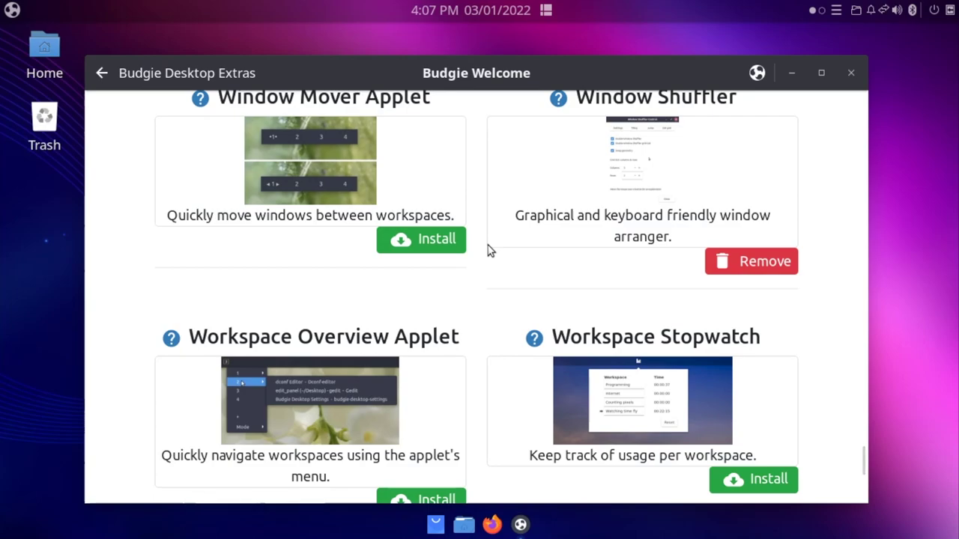
{"action": "scroll", "coordinate": [488, 261], "scroll_direction": "down", "scroll_amount": 4}
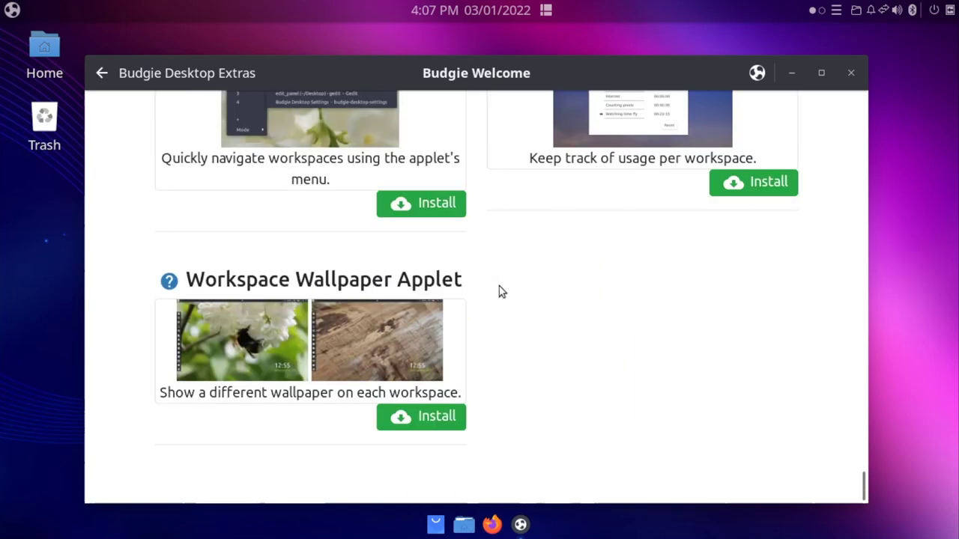
{"action": "scroll", "coordinate": [498, 286], "scroll_direction": "up", "scroll_amount": 3}
{"action": "left_click", "coordinate": [102, 73]}
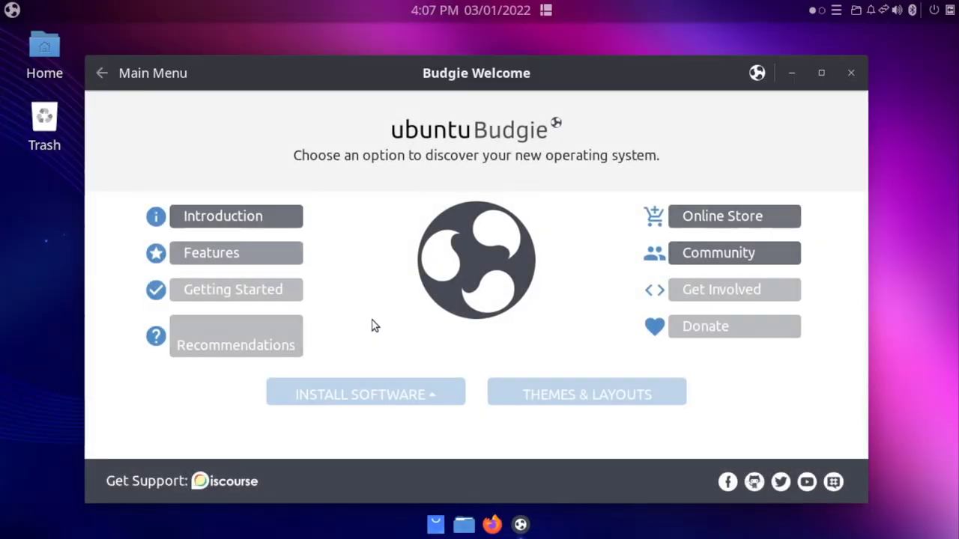
- Open Recommendations from the software installation choices, view the Dropbox and Gutenprint entries, and return to the main menu
{"action": "left_click", "coordinate": [425, 400]}
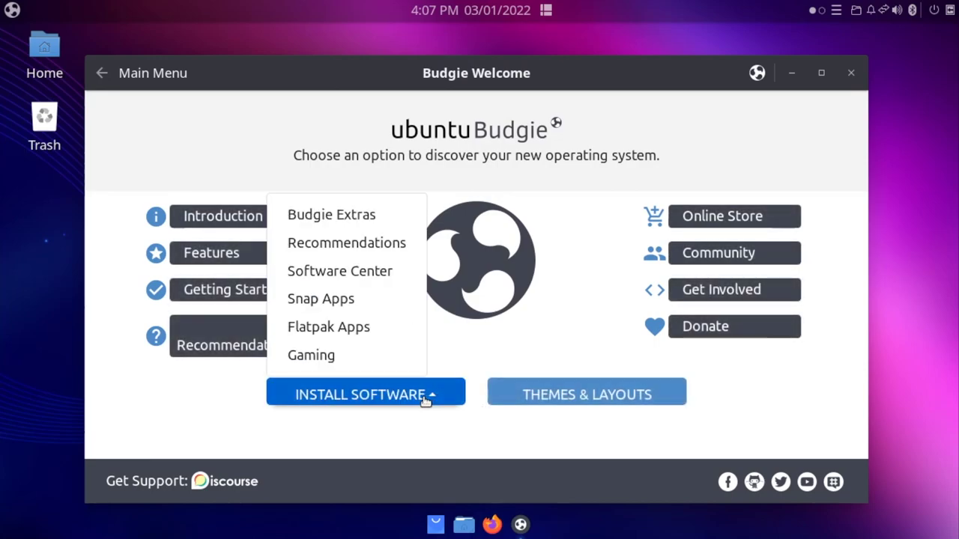
{"action": "left_click", "coordinate": [403, 245]}
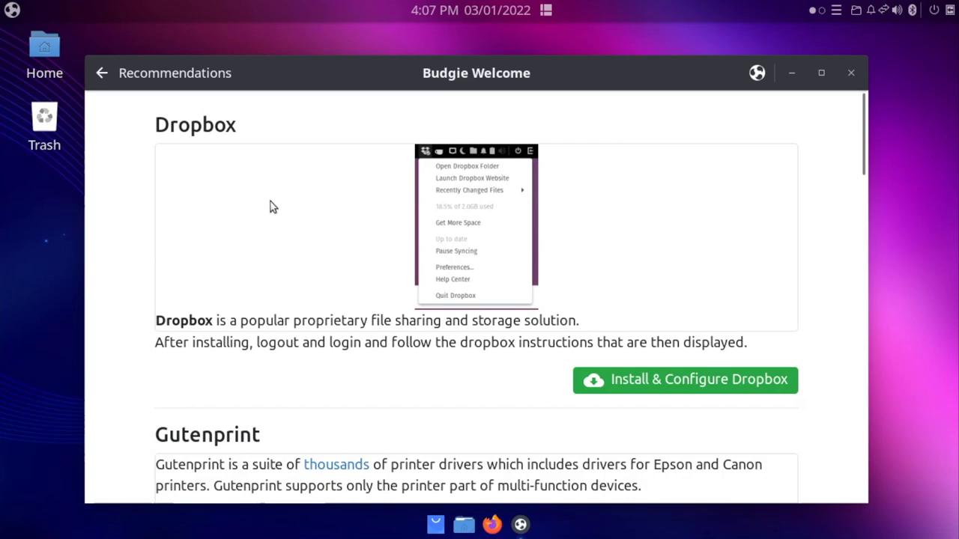
{"action": "scroll", "coordinate": [342, 229], "scroll_direction": "down", "scroll_amount": 5}
{"action": "scroll", "coordinate": [334, 222], "scroll_direction": "up", "scroll_amount": 5}
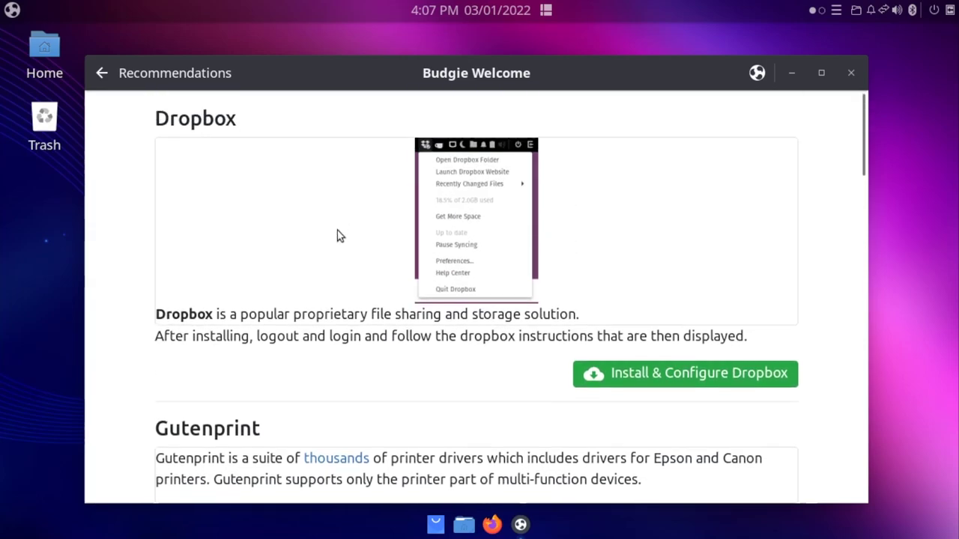
{"action": "scroll", "coordinate": [322, 255], "scroll_direction": "down", "scroll_amount": 1}
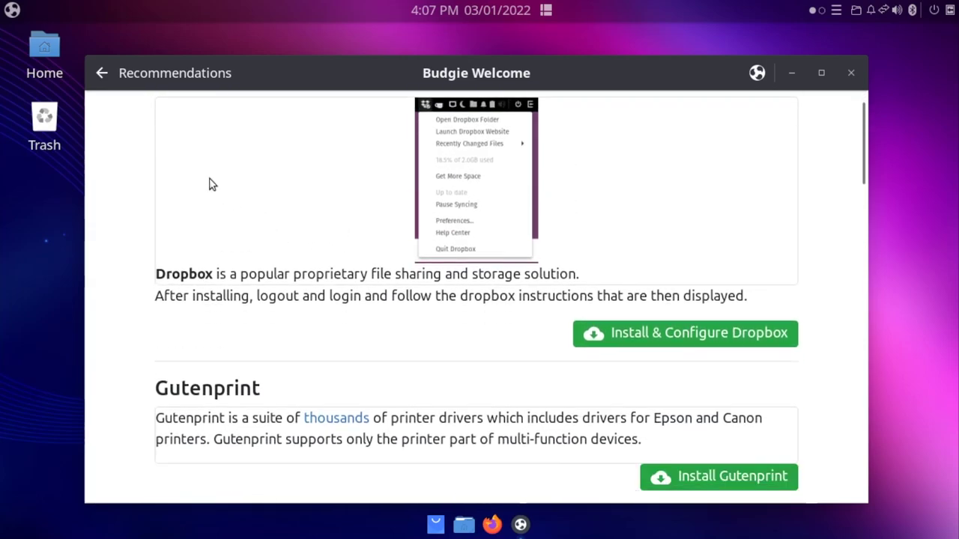
{"action": "left_click", "coordinate": [102, 70]}
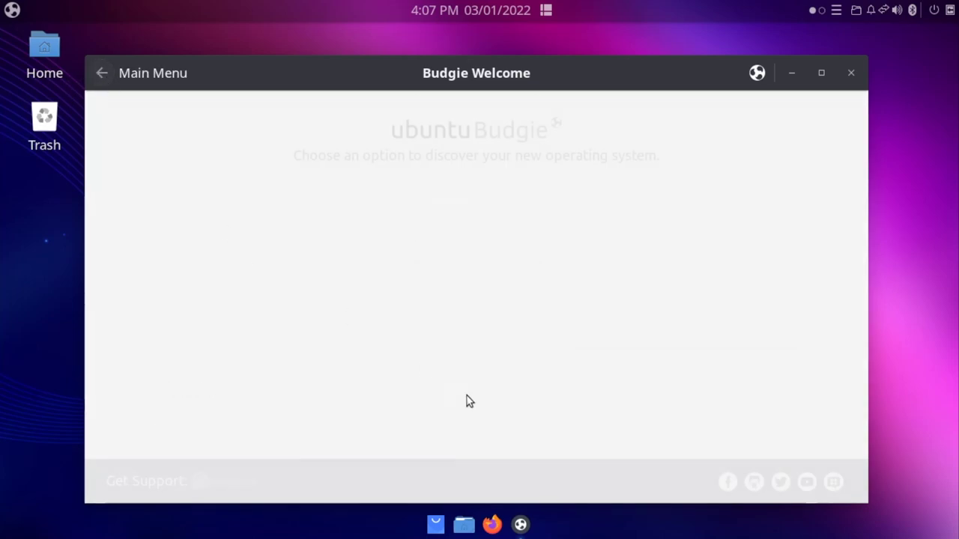
- Open Gaming from the software installation choices and view the gaming clients, including Lutris, Steam, RetroArch and Mini Galaxy
{"action": "left_click", "coordinate": [392, 395]}
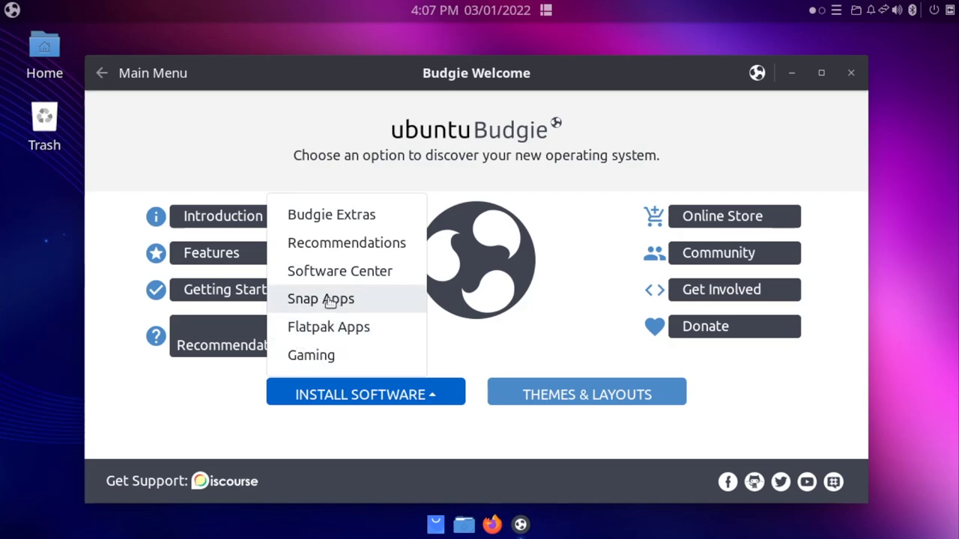
{"action": "left_click", "coordinate": [361, 361]}
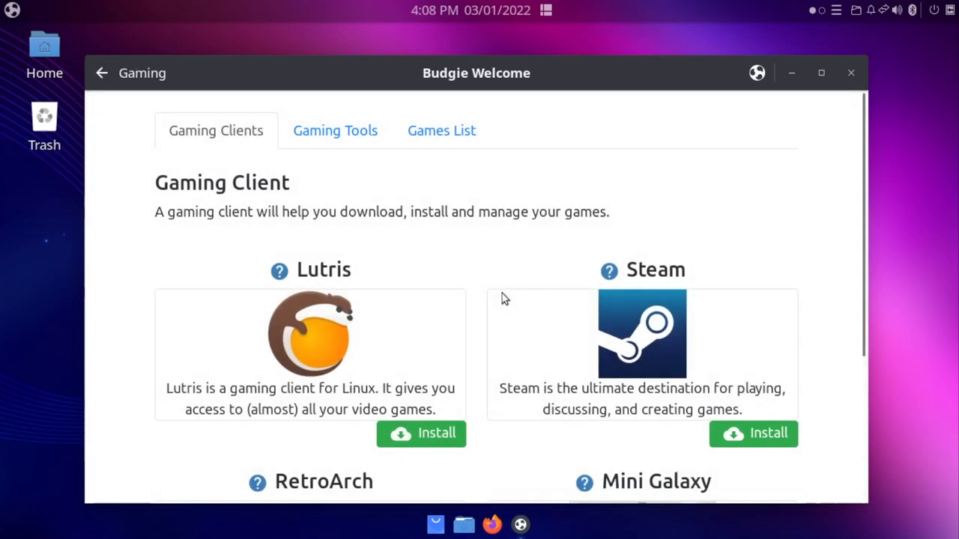
{"action": "scroll", "coordinate": [503, 298], "scroll_direction": "down", "scroll_amount": 4}
{"action": "scroll", "coordinate": [507, 298], "scroll_direction": "up", "scroll_amount": 3}
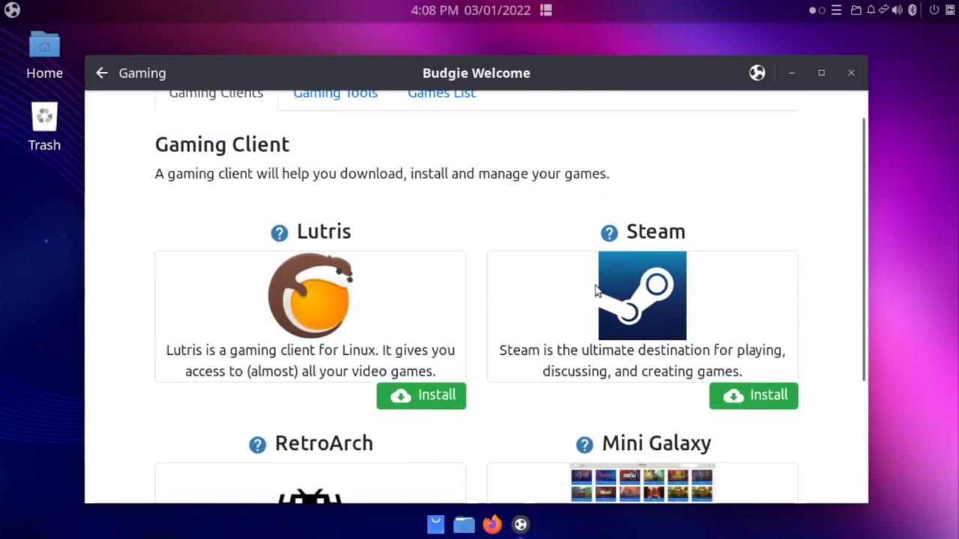
{"action": "scroll", "coordinate": [348, 309], "scroll_direction": "up", "scroll_amount": 1}
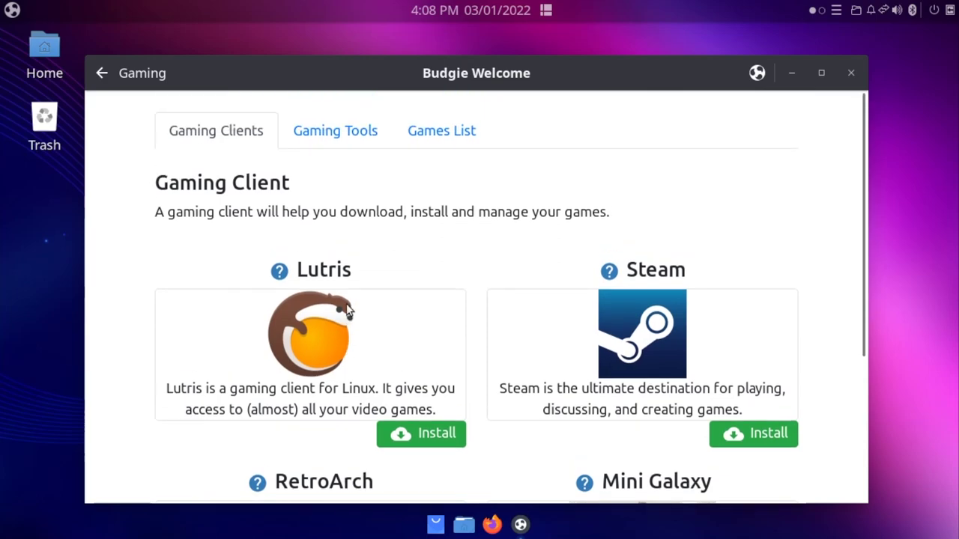
- View the Gaming Tools on offer, from Piper and CPU Frequency Applet through GOverlay + Mango HUD and CoreCtrl
{"action": "left_click", "coordinate": [377, 133]}
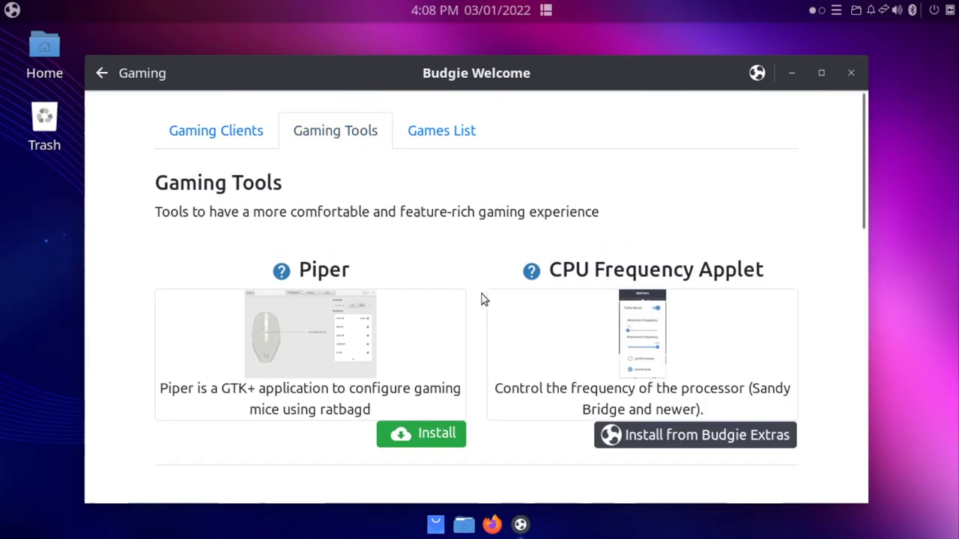
{"action": "scroll", "coordinate": [569, 300], "scroll_direction": "down", "scroll_amount": 2}
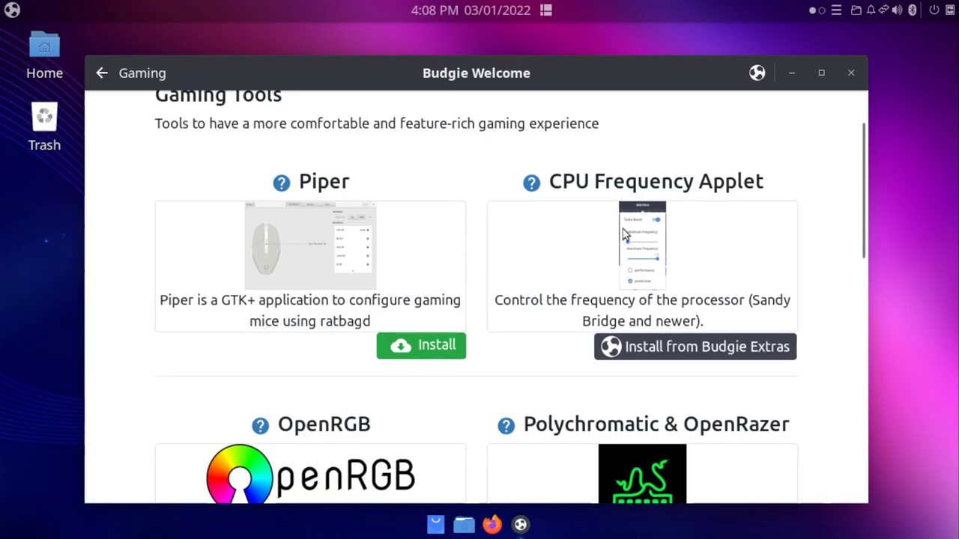
{"action": "scroll", "coordinate": [488, 388], "scroll_direction": "down", "scroll_amount": 10}
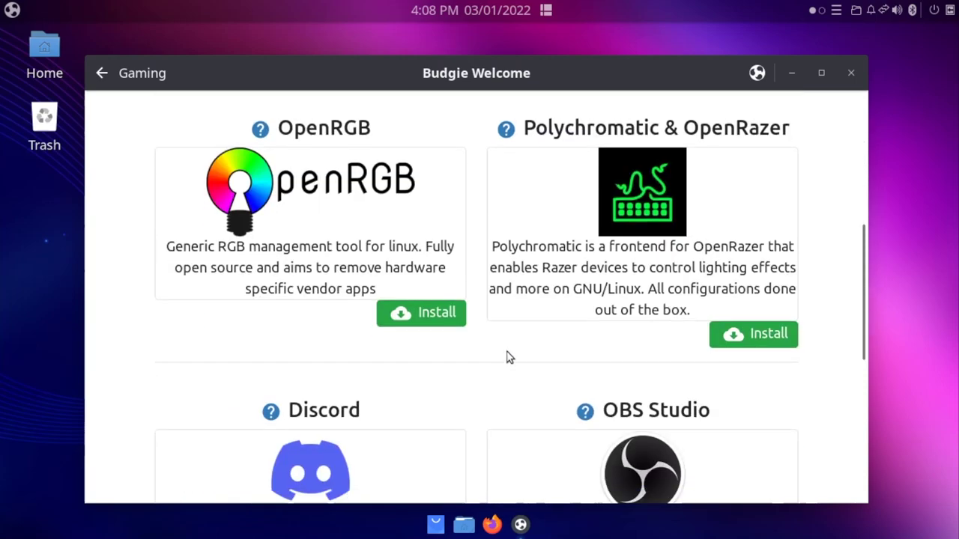
{"action": "scroll", "coordinate": [480, 332], "scroll_direction": "down", "scroll_amount": 1}
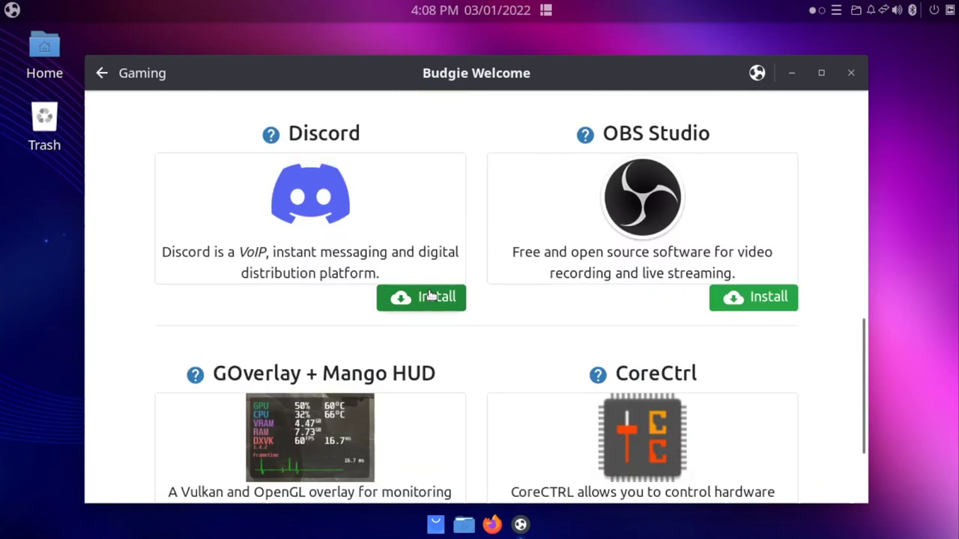
{"action": "scroll", "coordinate": [479, 321], "scroll_direction": "up", "scroll_amount": 12}
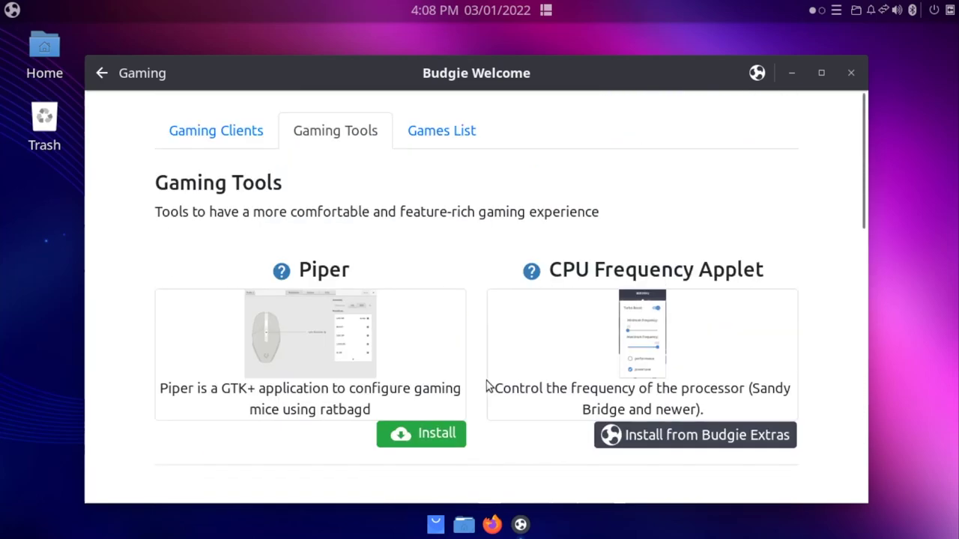
- View the Games List through Boyfriend Dungeon and Binding Of Isaac - Rebirth, and return to the main menu
{"action": "left_click", "coordinate": [458, 129]}
{"action": "scroll", "coordinate": [485, 291], "scroll_direction": "down", "scroll_amount": 6}
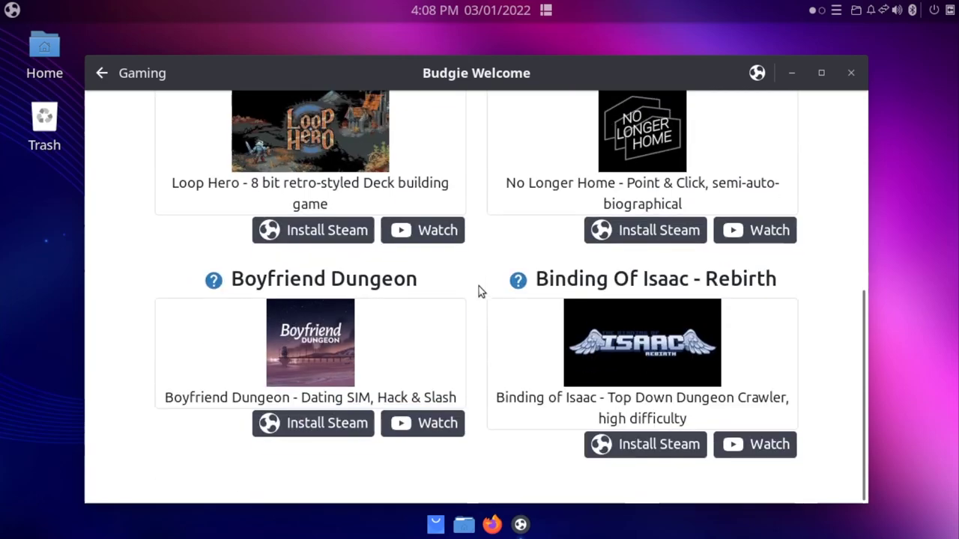
{"action": "scroll", "coordinate": [479, 294], "scroll_direction": "up", "scroll_amount": 1}
{"action": "scroll", "coordinate": [479, 290], "scroll_direction": "up", "scroll_amount": 5}
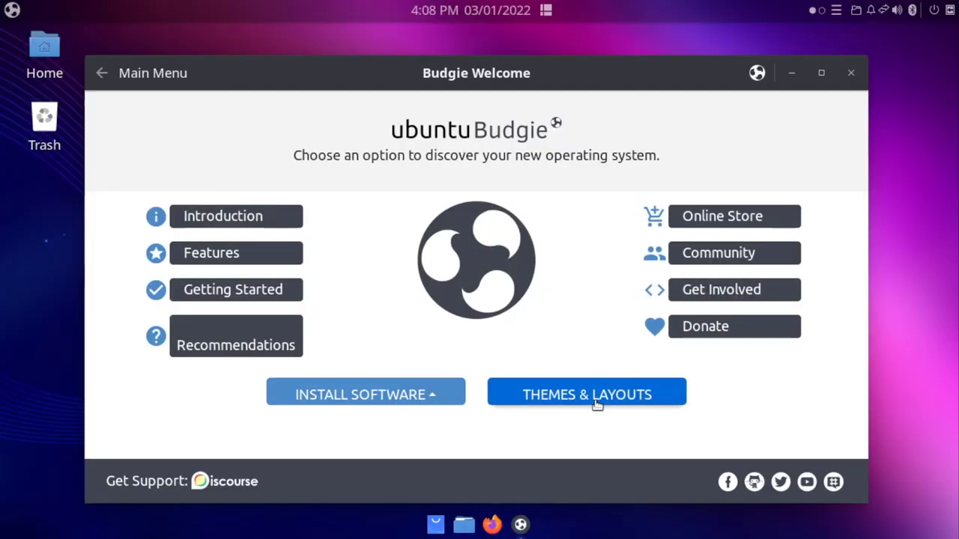
- Open Themes & Layouts and view the Switch Appearance themes, from Arc Design through QogirBudgie and WhiteSur
{"action": "left_click", "coordinate": [597, 405]}
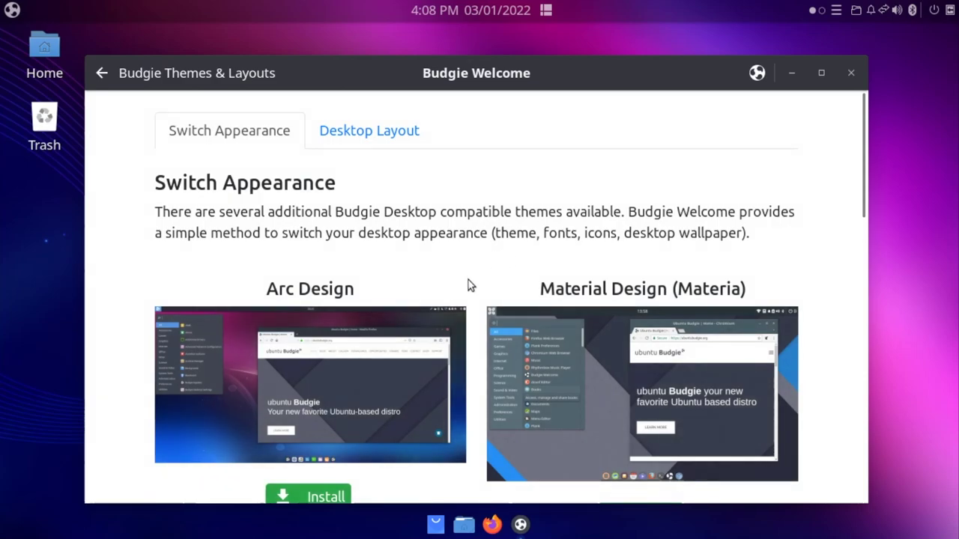
{"action": "scroll", "coordinate": [468, 278], "scroll_direction": "down", "scroll_amount": 5}
{"action": "scroll", "coordinate": [472, 298], "scroll_direction": "down", "scroll_amount": 2}
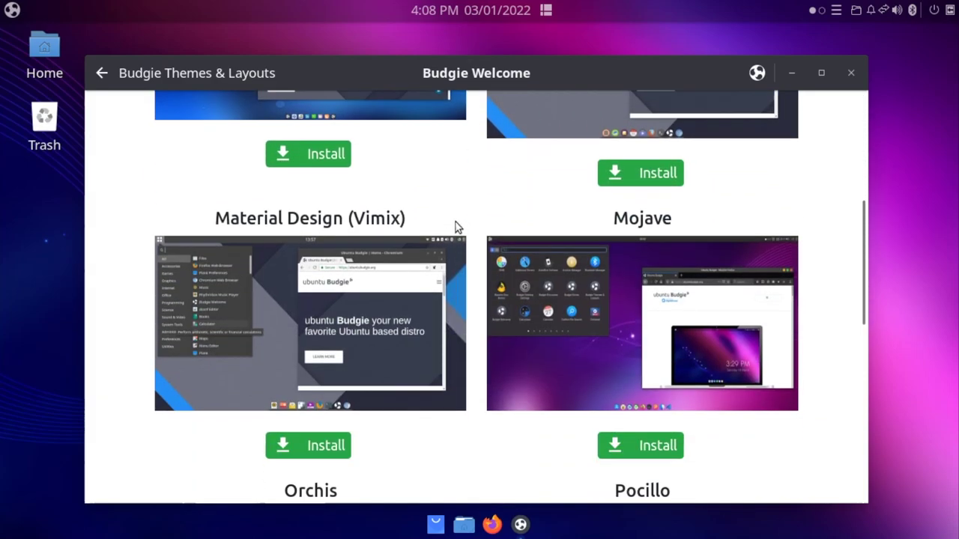
{"action": "scroll", "coordinate": [475, 194], "scroll_direction": "down", "scroll_amount": 12}
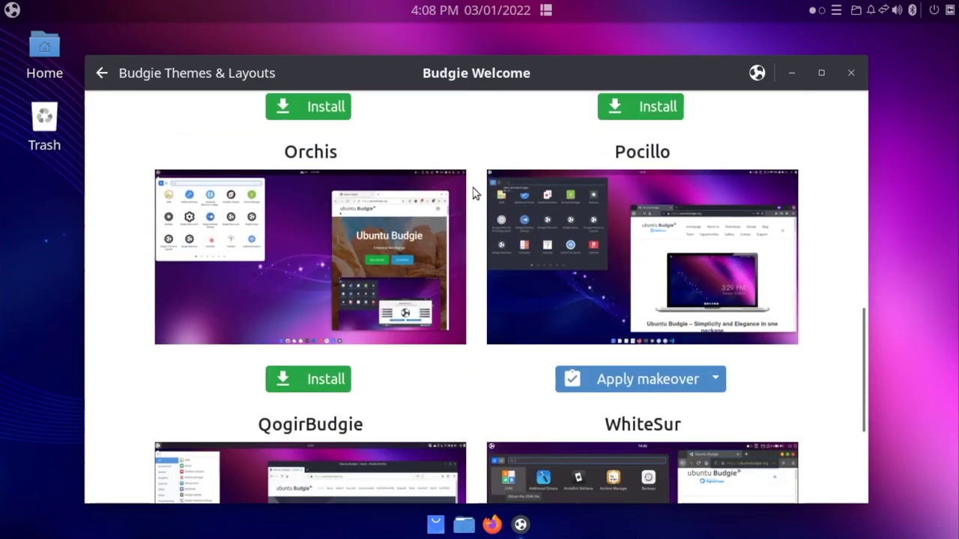
{"action": "scroll", "coordinate": [473, 193], "scroll_direction": "up", "scroll_amount": 15}
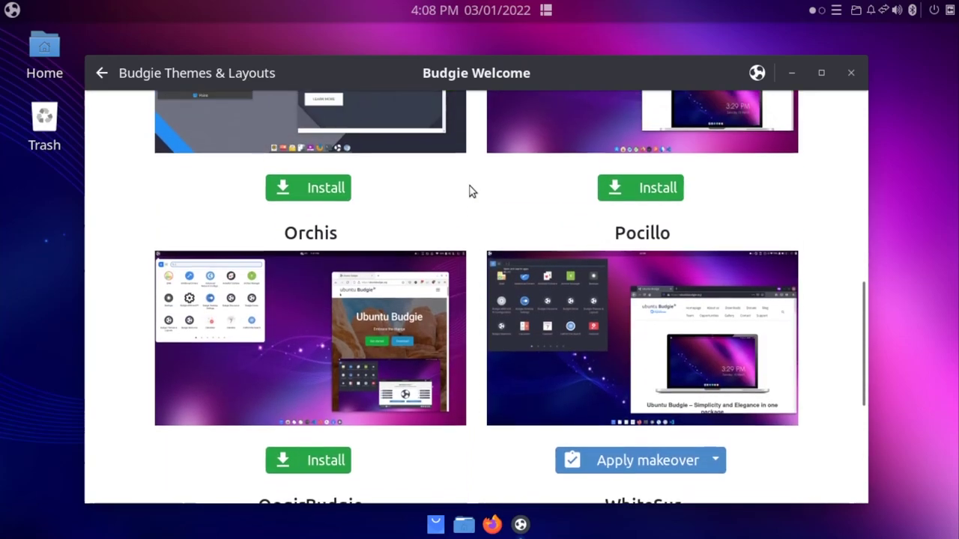
{"action": "scroll", "coordinate": [471, 192], "scroll_direction": "up", "scroll_amount": 3}
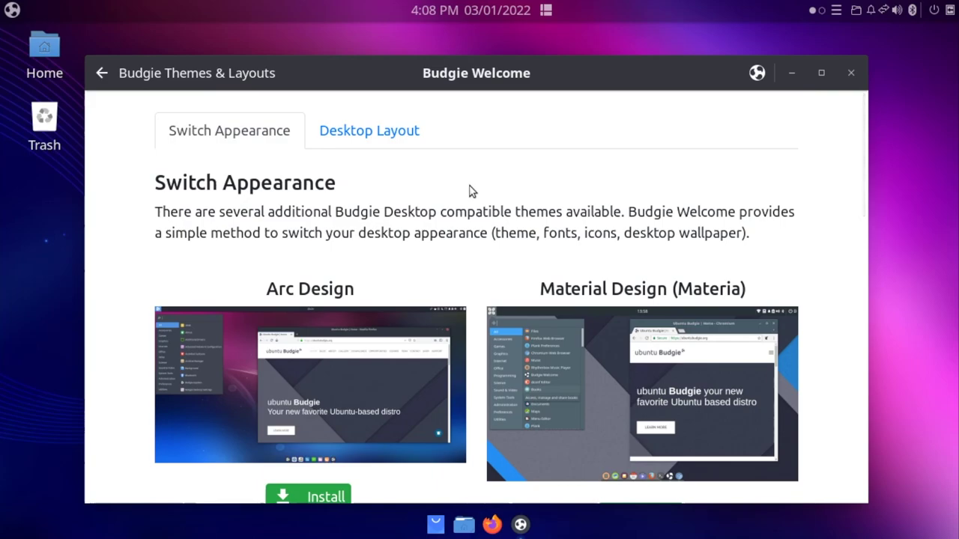
- Examine the Desktop Layout choices from Ubuntu Budgie through Cupertino, then leave the section and minimize Budgie Welcome
{"action": "left_click", "coordinate": [393, 140]}
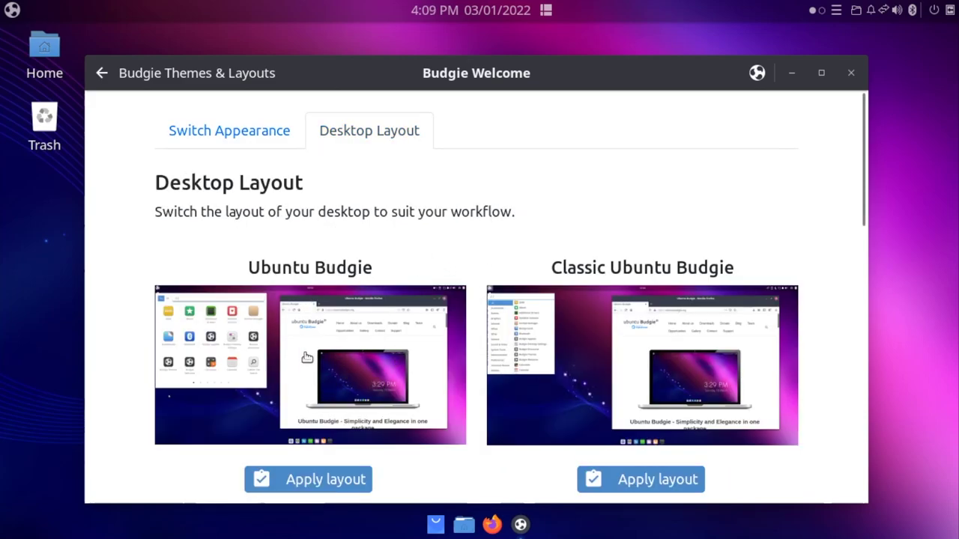
{"action": "scroll", "coordinate": [299, 373], "scroll_direction": "down", "scroll_amount": 2}
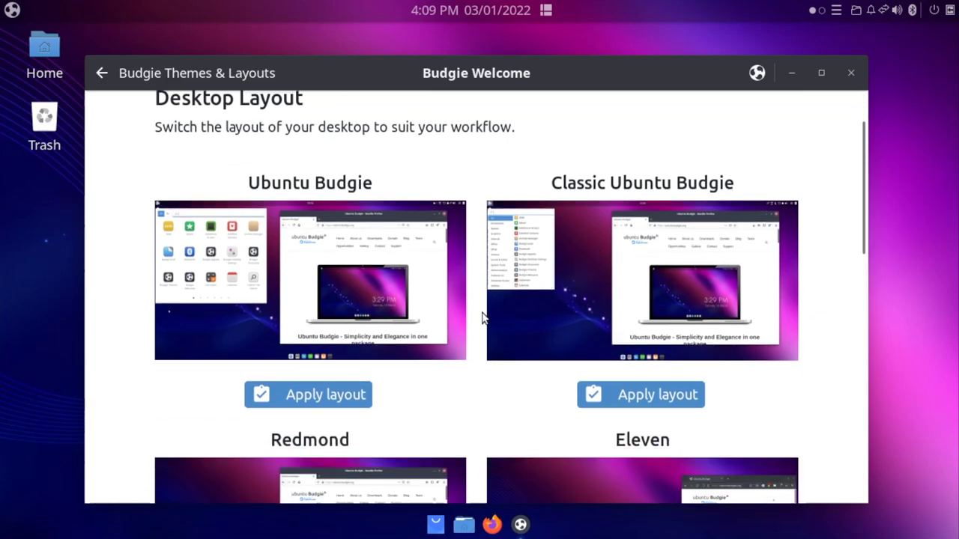
{"action": "scroll", "coordinate": [482, 318], "scroll_direction": "down", "scroll_amount": 6}
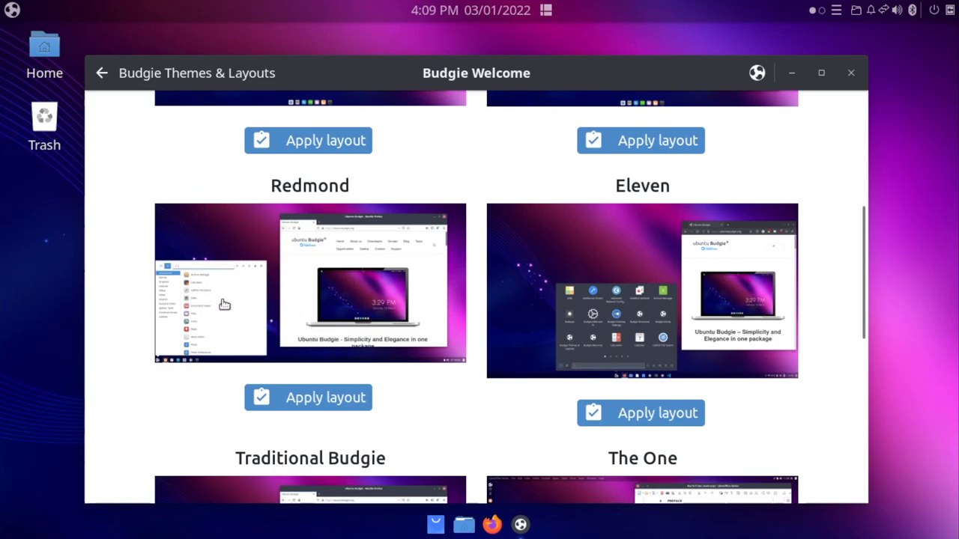
{"action": "scroll", "coordinate": [594, 289], "scroll_direction": "down", "scroll_amount": 7}
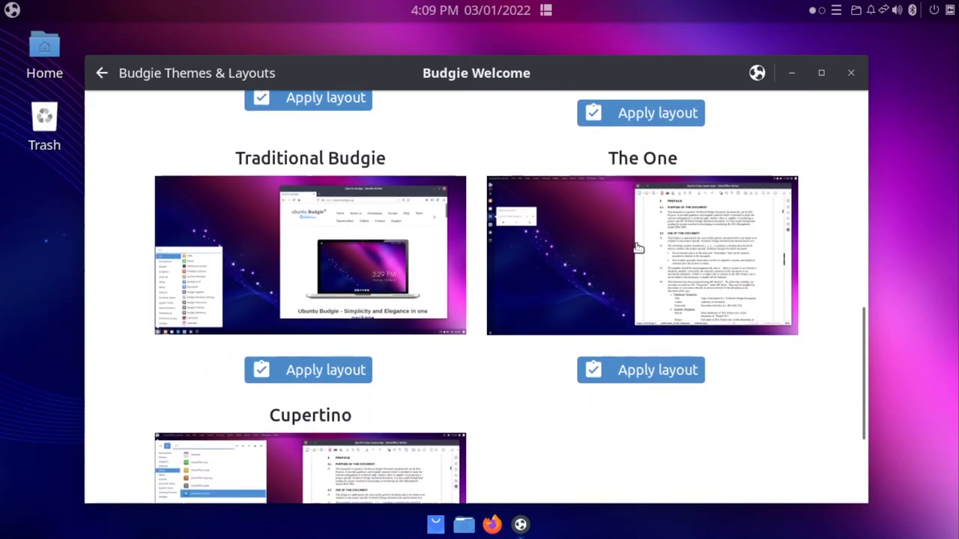
{"action": "scroll", "coordinate": [511, 311], "scroll_direction": "down", "scroll_amount": 1}
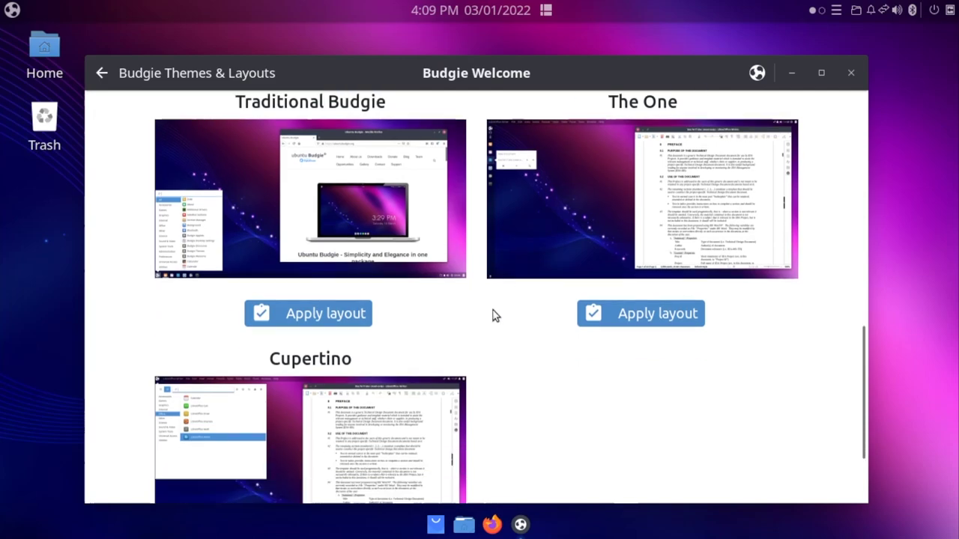
{"action": "scroll", "coordinate": [264, 401], "scroll_direction": "down", "scroll_amount": 2}
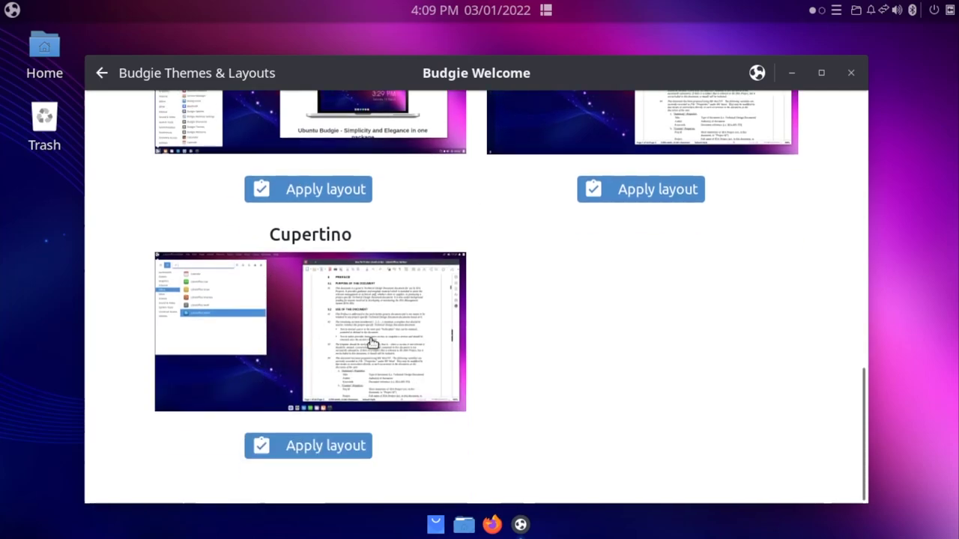
{"action": "scroll", "coordinate": [372, 343], "scroll_direction": "up", "scroll_amount": 12}
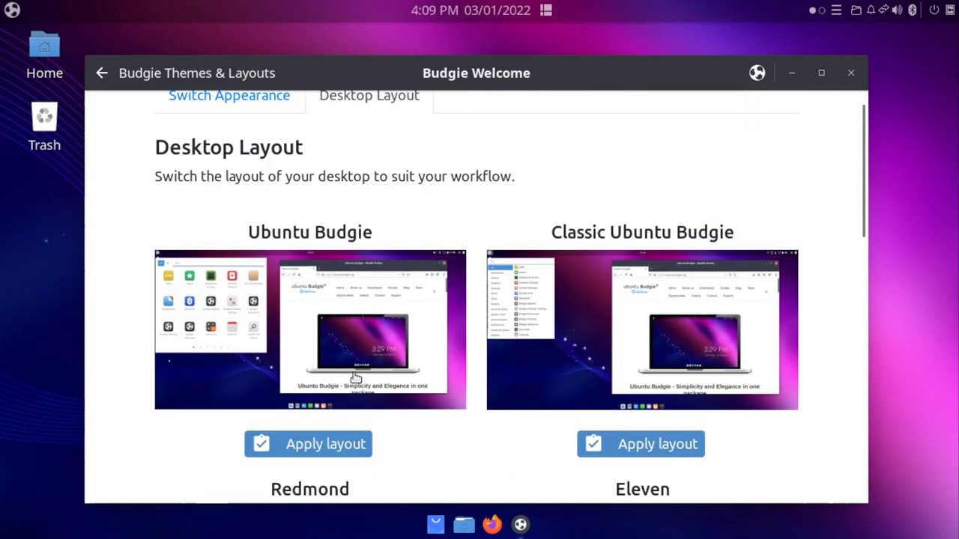
{"action": "scroll", "coordinate": [356, 377], "scroll_direction": "up", "scroll_amount": 1}
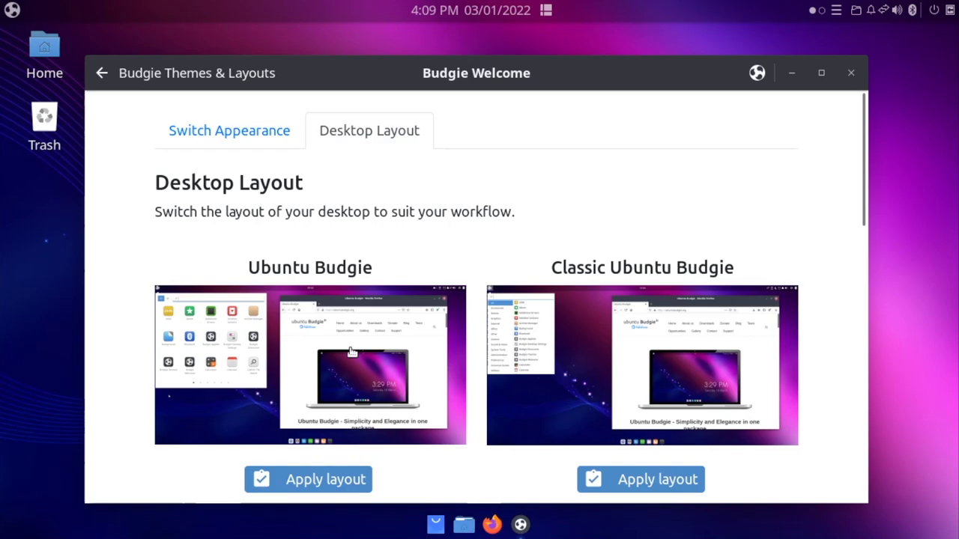
{"action": "left_click", "coordinate": [101, 73]}
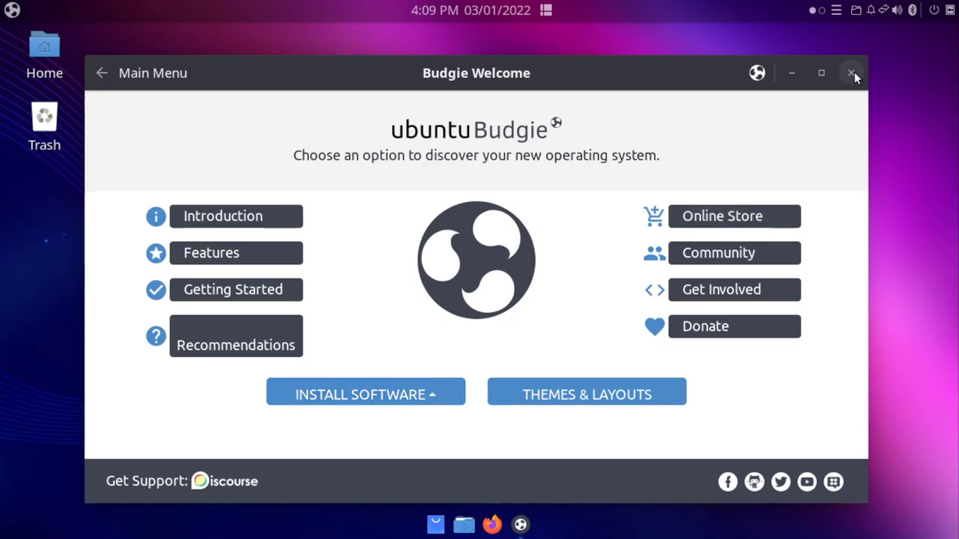
{"action": "left_click", "coordinate": [803, 74]}
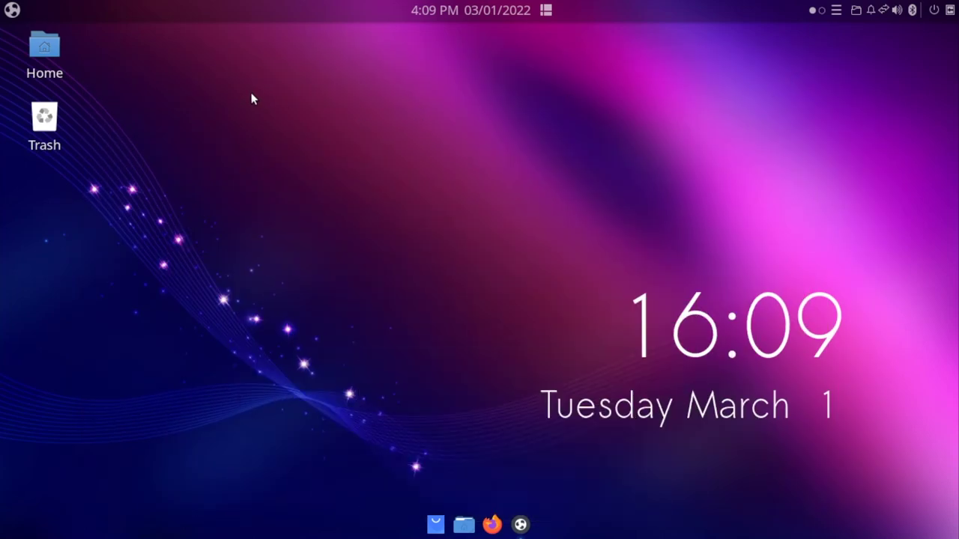
- Search the applications for "budgie de", open Budgie Desktop Settings and show the Top Panel's applets
{"action": "left_click", "coordinate": [10, 13]}
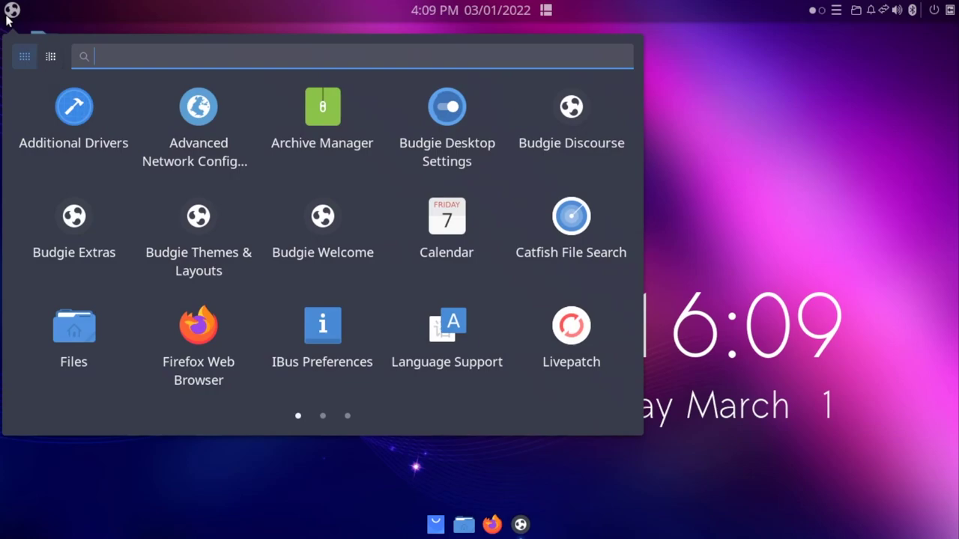
{"action": "type", "text": "budgie de"}
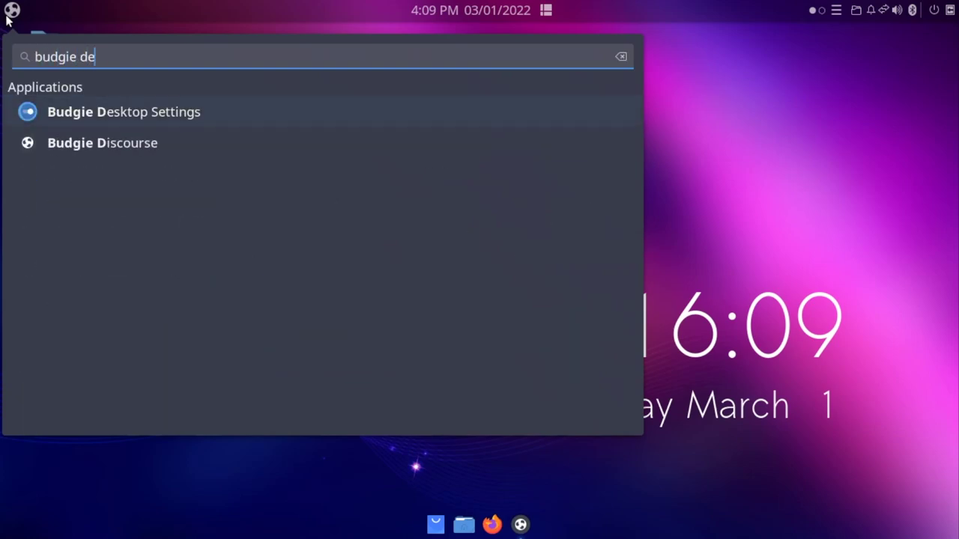
{"action": "key", "text": "Return"}
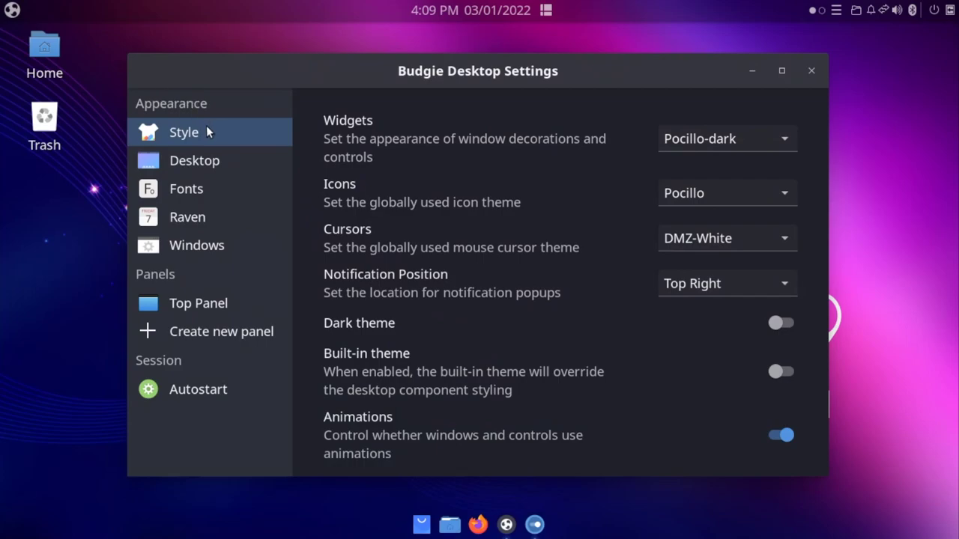
{"action": "left_click", "coordinate": [221, 305]}
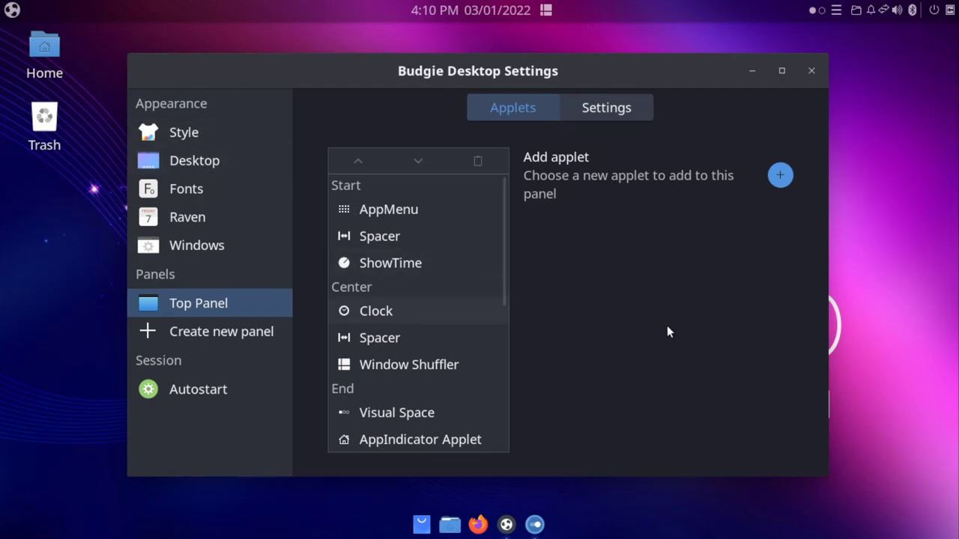
- View the applets available for the Top Panel, from AppIndicator Applet through System Tray, and leave without adding one
{"action": "left_click", "coordinate": [778, 176]}
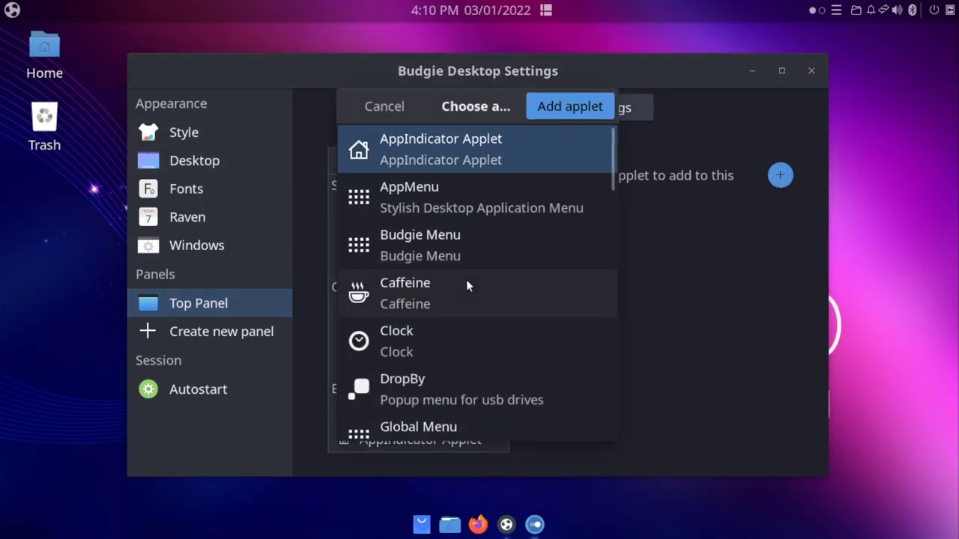
{"action": "scroll", "coordinate": [468, 285], "scroll_direction": "down", "scroll_amount": 6}
{"action": "scroll", "coordinate": [472, 309], "scroll_direction": "down", "scroll_amount": 12}
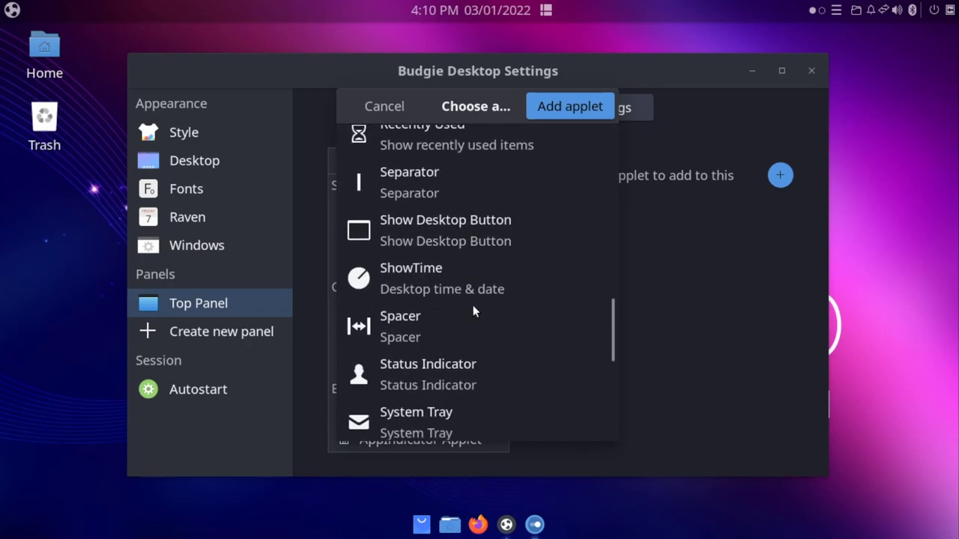
{"action": "left_click", "coordinate": [380, 113]}
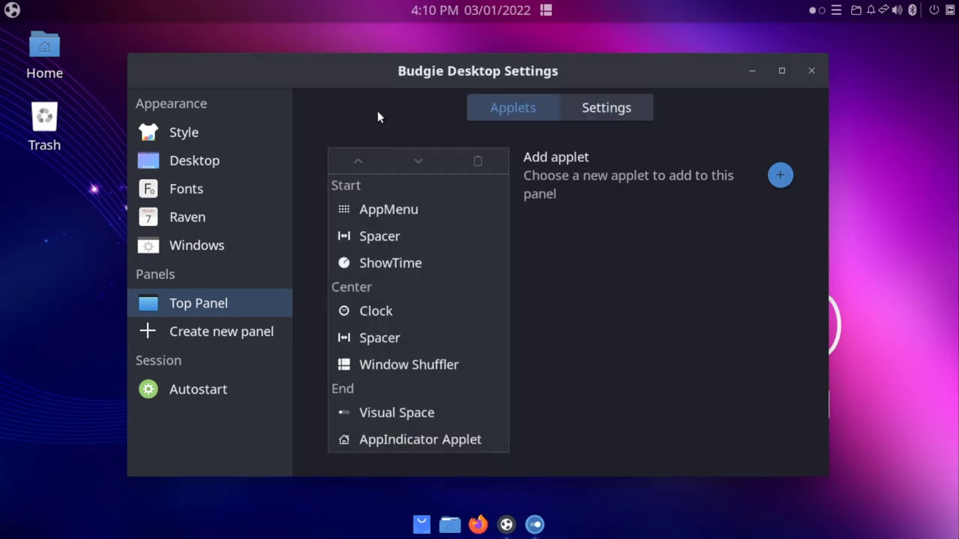
- Switch to Budgie Welcome, view the Budgie Extras applets available for installation, and minimize the window
{"action": "left_click", "coordinate": [506, 524]}
{"action": "left_click", "coordinate": [425, 403]}
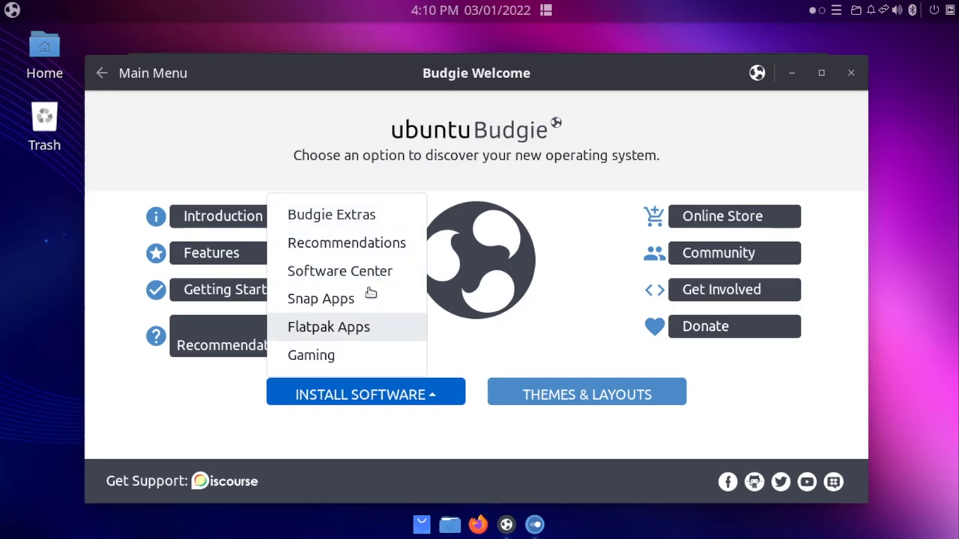
{"action": "left_click", "coordinate": [376, 222]}
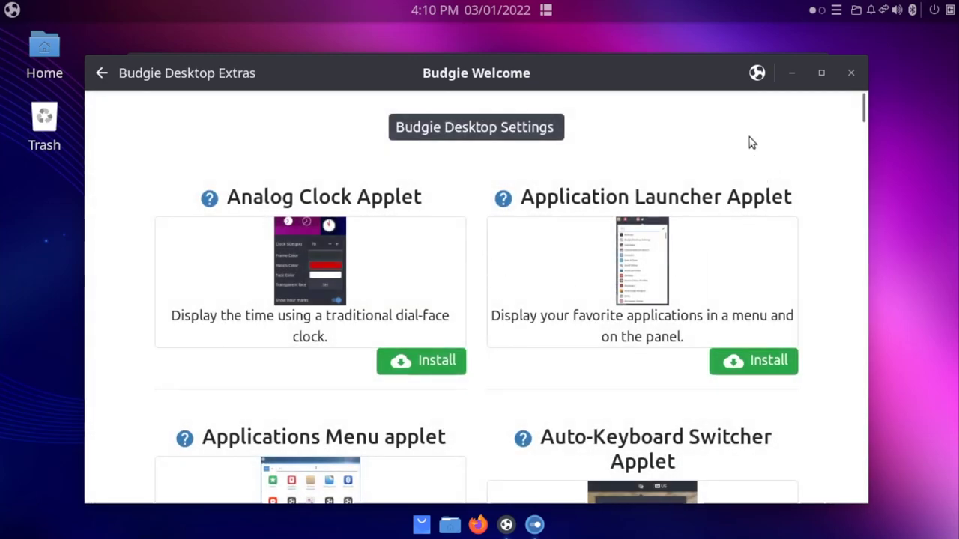
{"action": "left_click", "coordinate": [790, 73]}
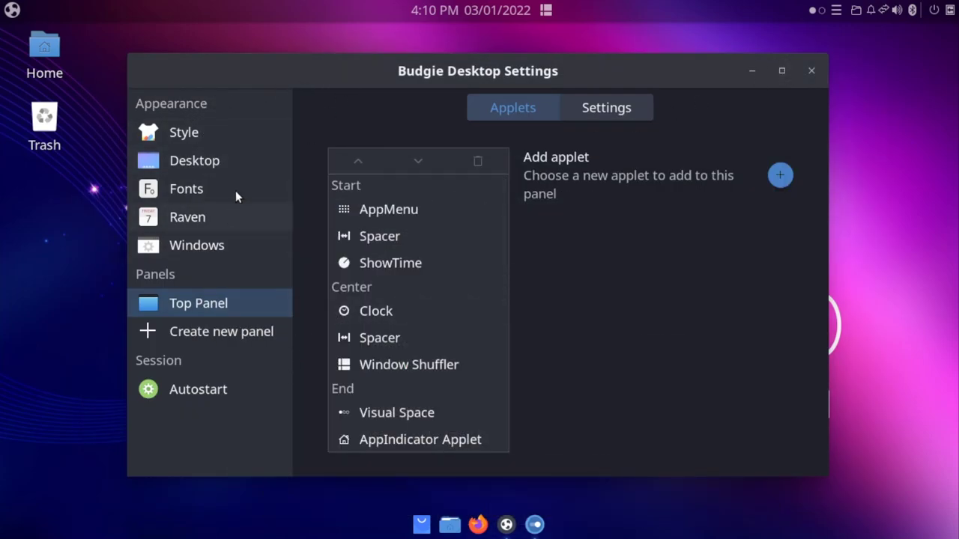
- Show the Style settings in Budgie Desktop Settings and view the Widgets theme choices without changing them
{"action": "left_click", "coordinate": [237, 135]}
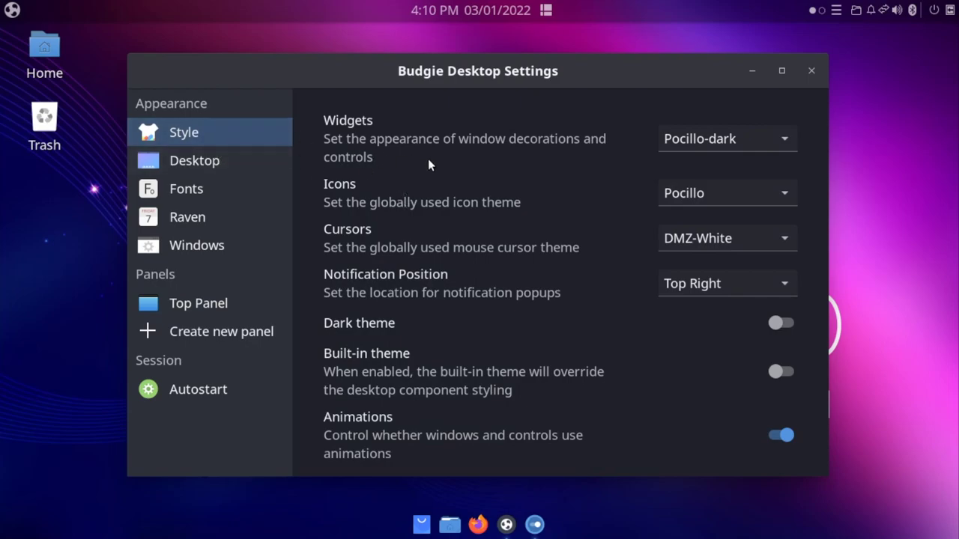
{"action": "left_click", "coordinate": [773, 139]}
{"action": "left_click", "coordinate": [809, 141]}
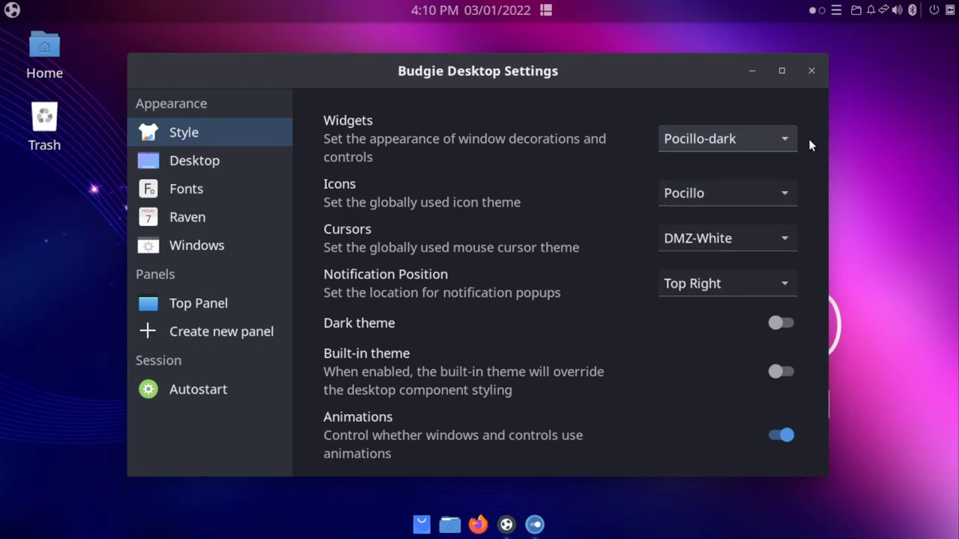
- Switch to Budgie Welcome, view the Switch Appearance themes in Themes & Layouts from Arc Design to Pocillo, and minimize the window
{"action": "left_click", "coordinate": [507, 524]}
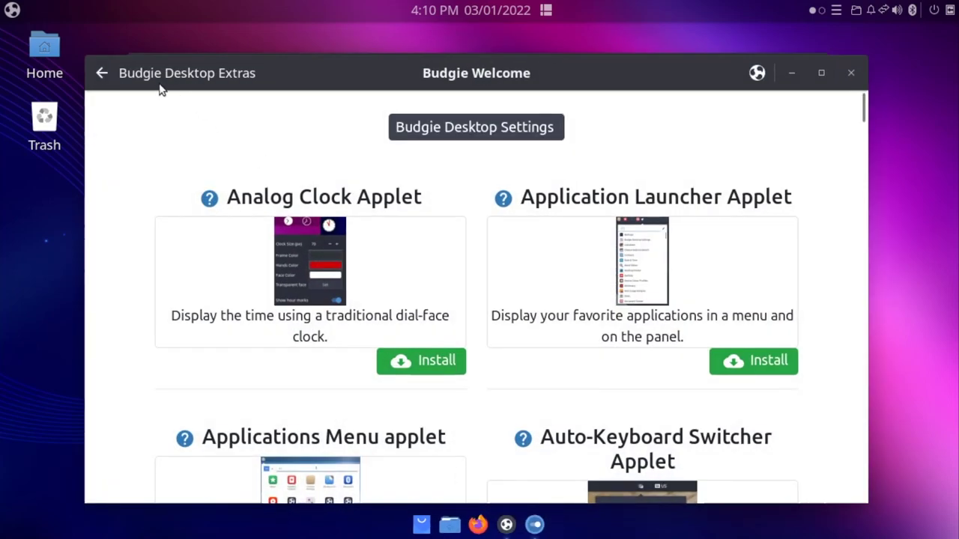
{"action": "left_click", "coordinate": [103, 73]}
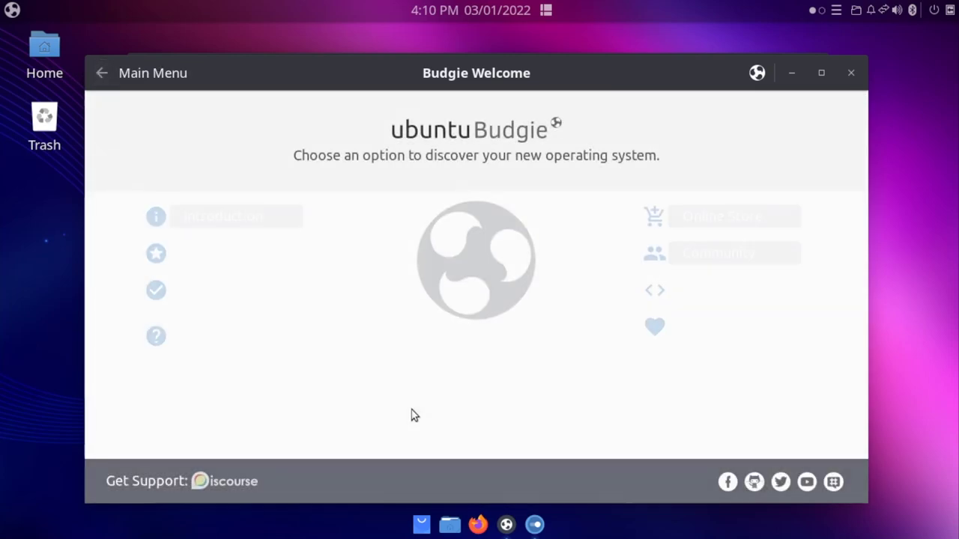
{"action": "left_click", "coordinate": [522, 396]}
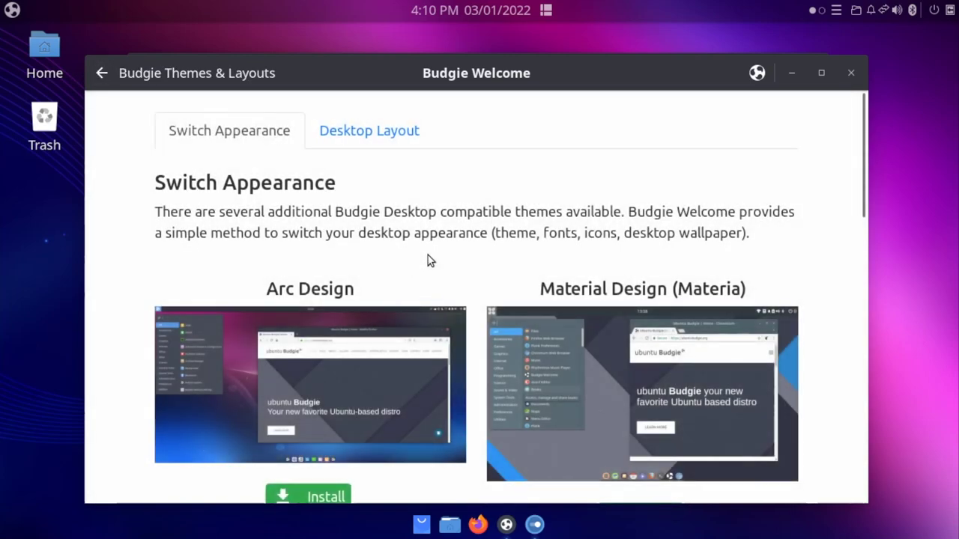
{"action": "scroll", "coordinate": [484, 252], "scroll_direction": "down", "scroll_amount": 10}
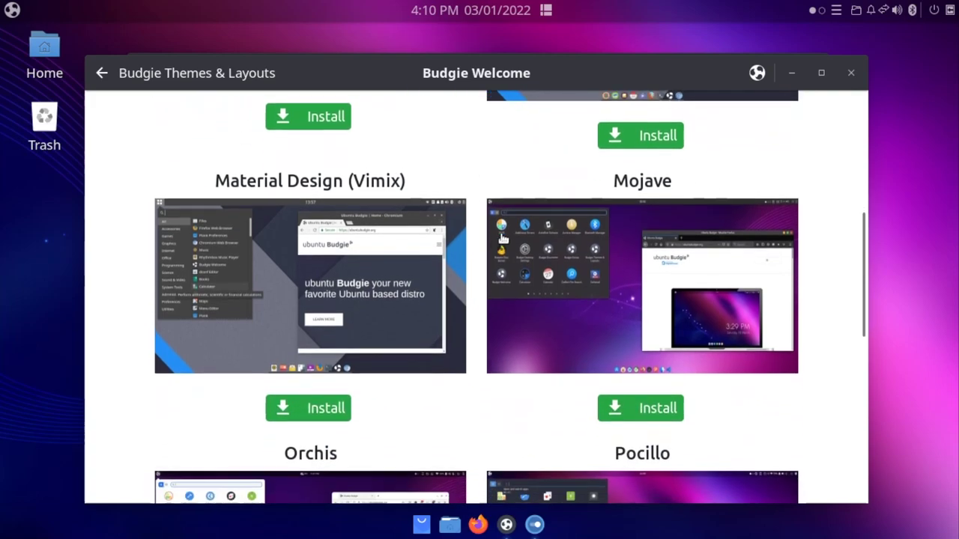
{"action": "scroll", "coordinate": [481, 255], "scroll_direction": "up", "scroll_amount": 8}
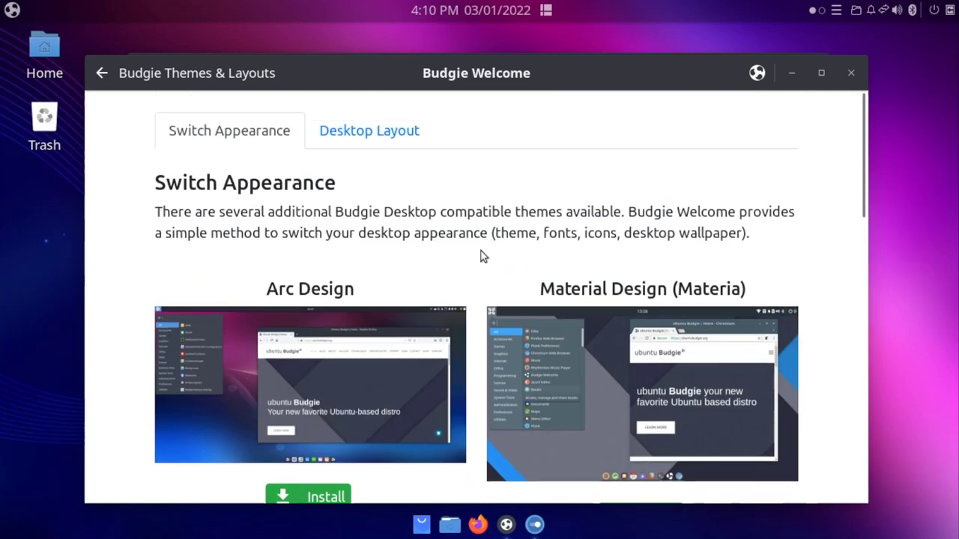
{"action": "left_click", "coordinate": [794, 73]}
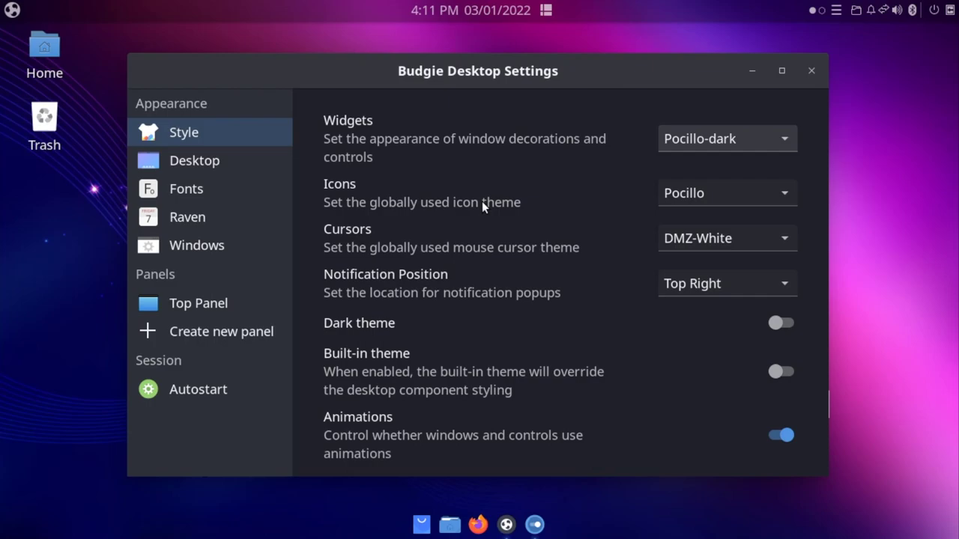
- Switch to Firefox and view the Window Shuffler applet section of the Ubuntu Budgie 21.10 release notes at 140% zoom
{"action": "left_click", "coordinate": [478, 524]}
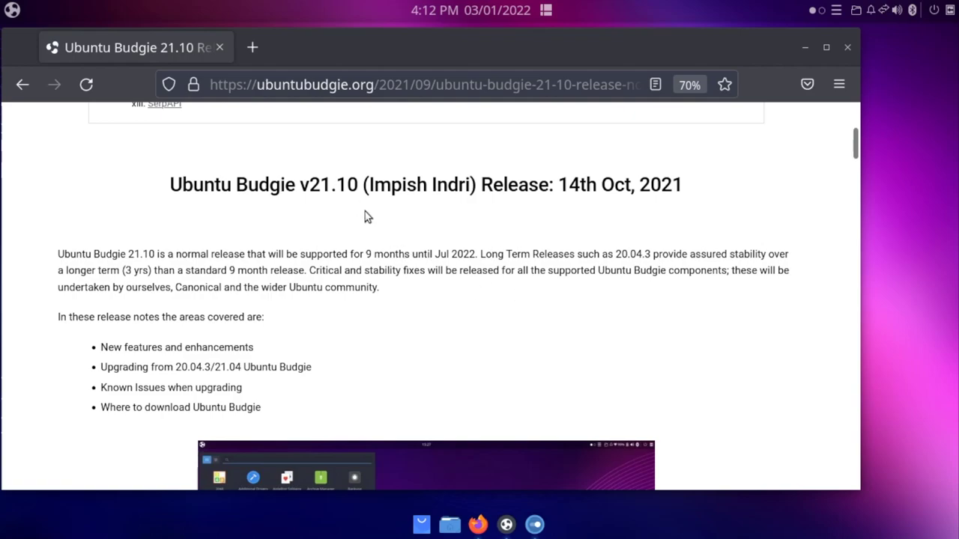
{"action": "scroll", "coordinate": [371, 218], "scroll_direction": "down", "scroll_amount": 10}
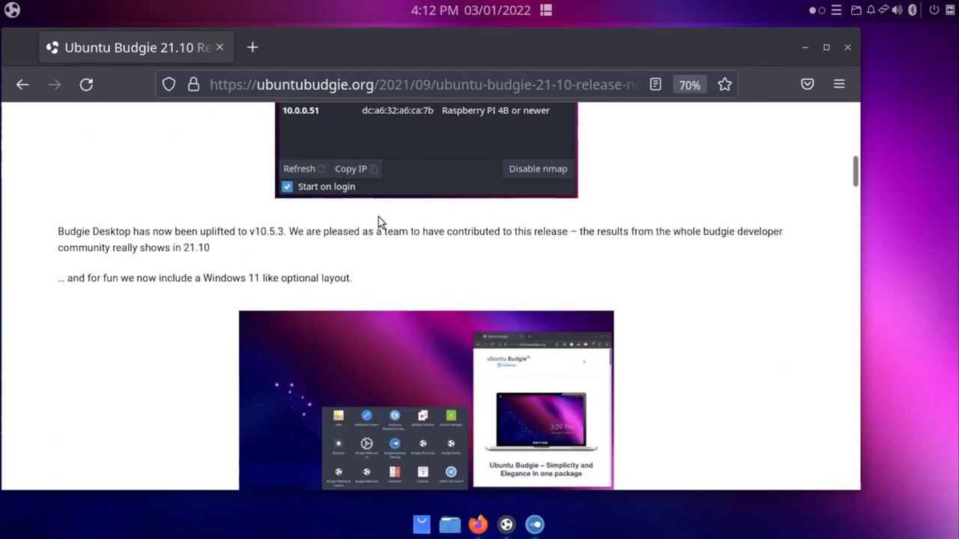
{"action": "scroll", "coordinate": [378, 217], "scroll_direction": "down", "scroll_amount": 10}
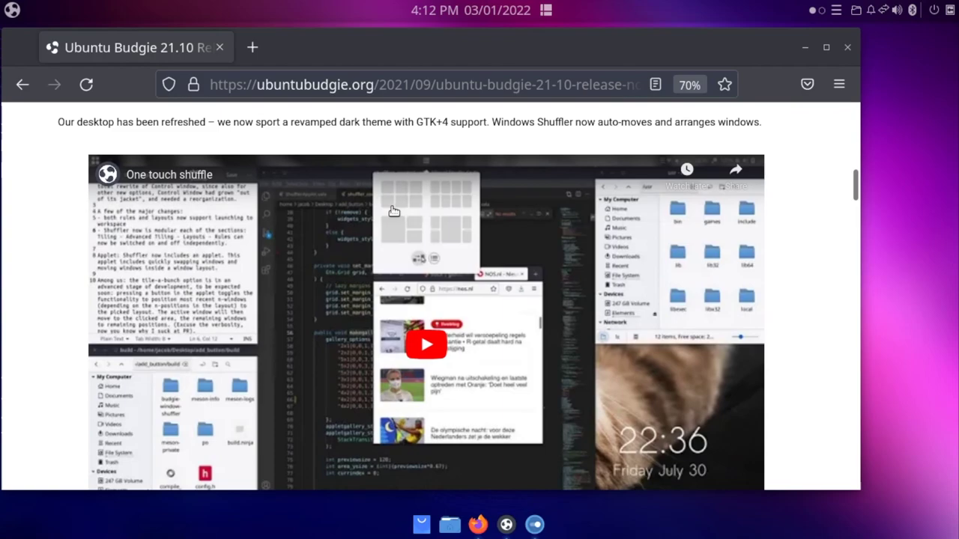
{"action": "scroll", "coordinate": [394, 211], "scroll_direction": "down", "scroll_amount": 10}
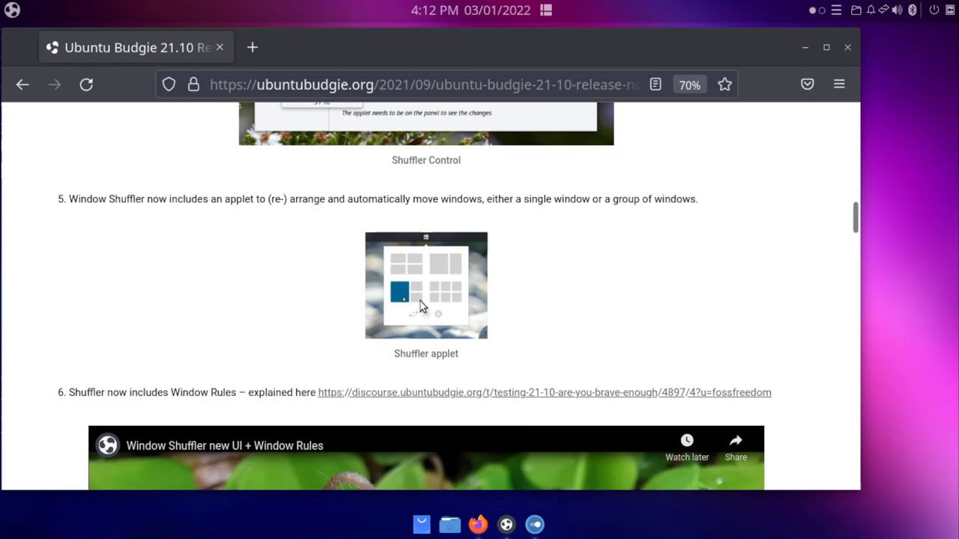
{"action": "scroll", "coordinate": [415, 284], "scroll_direction": "up", "scroll_amount": 7}
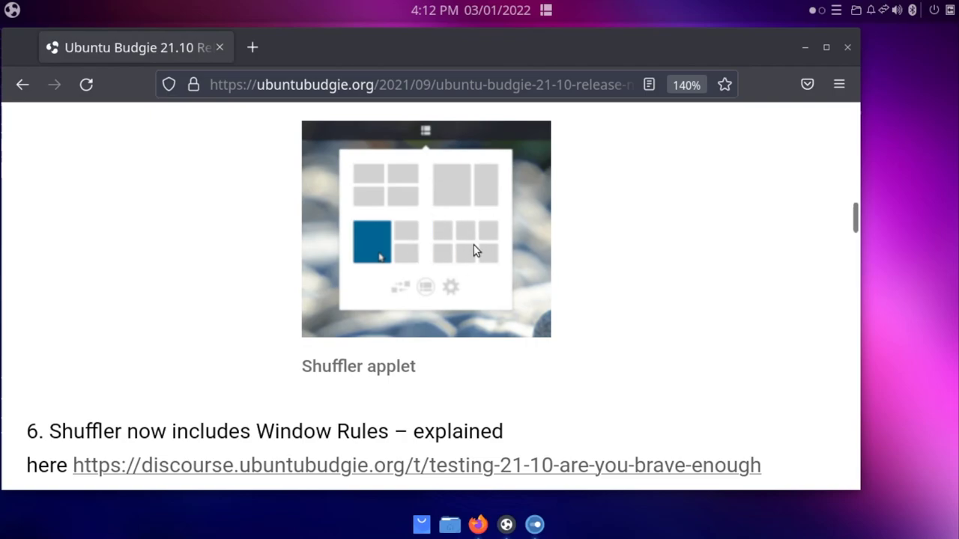
{"action": "scroll", "coordinate": [474, 251], "scroll_direction": "down", "scroll_amount": 3}
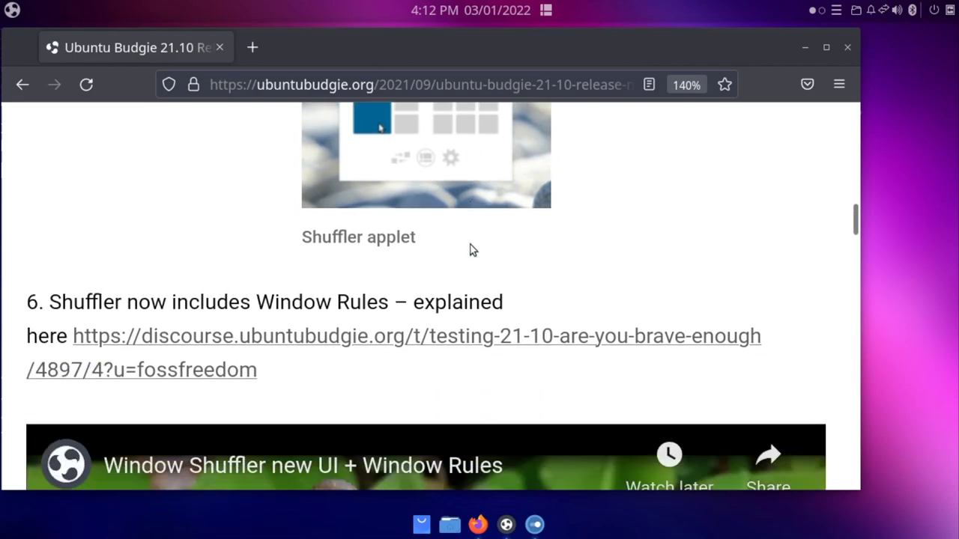
{"action": "scroll", "coordinate": [471, 251], "scroll_direction": "up", "scroll_amount": 3}
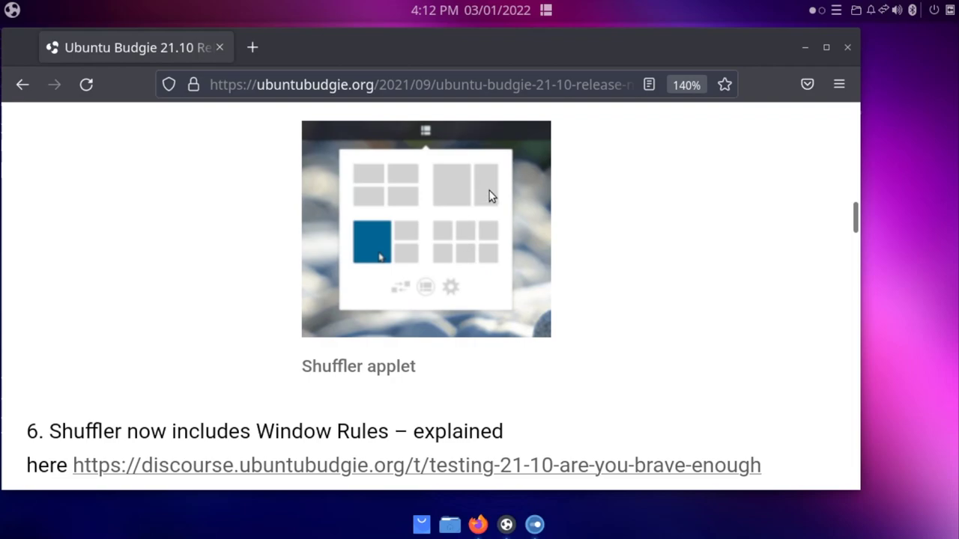
- Tile Firefox and Budgie Desktop Settings into the Window Shuffler's two equal columns, and bring the settings window to the front
{"action": "left_click", "coordinate": [547, 10]}
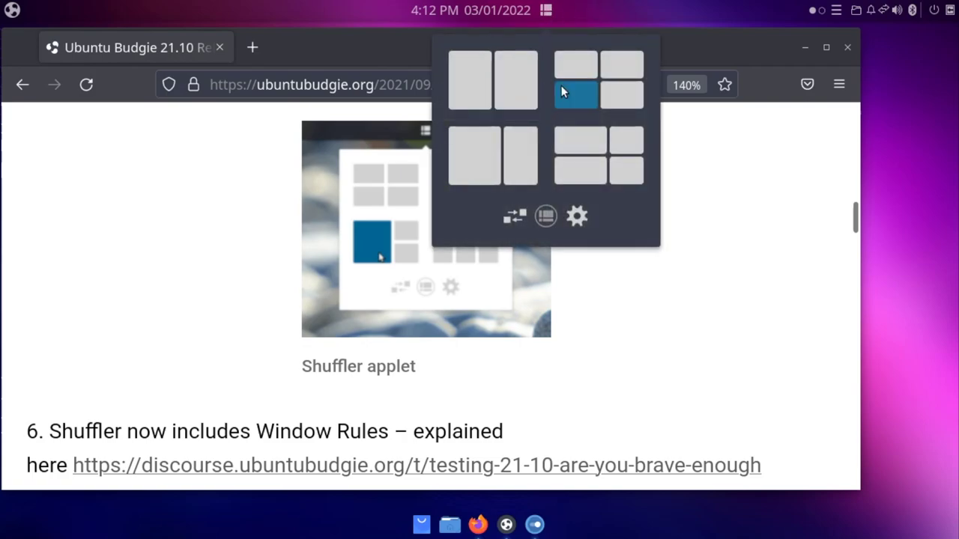
{"action": "left_click", "coordinate": [475, 80]}
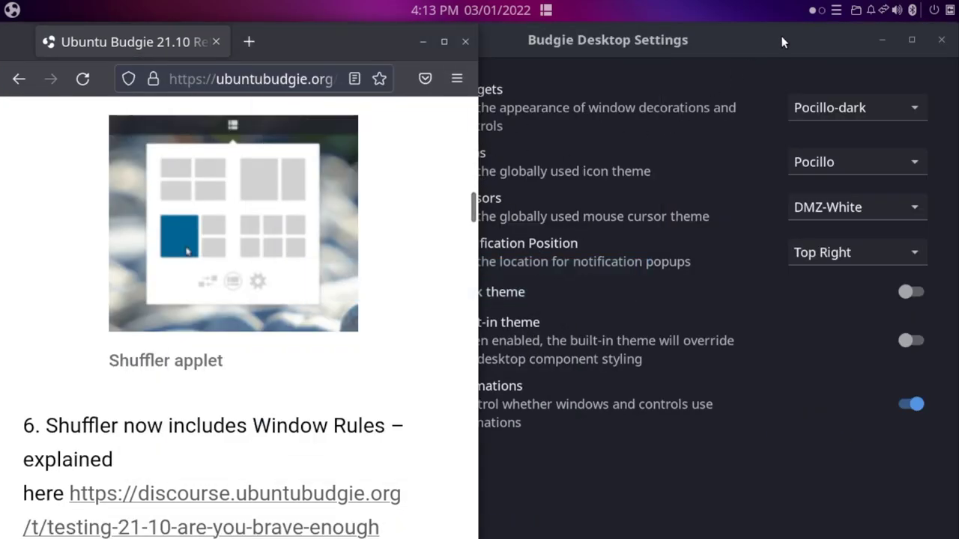
{"action": "left_click", "coordinate": [801, 43]}
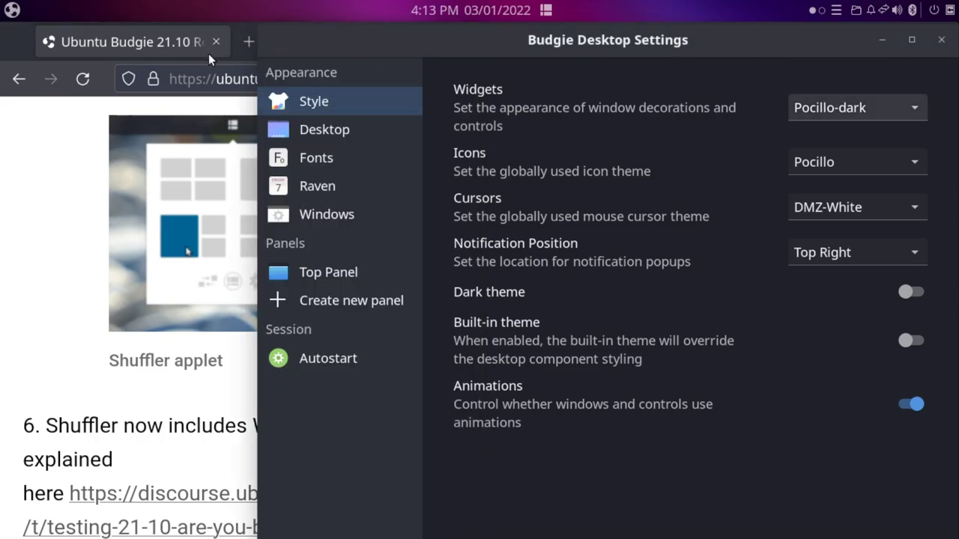
- Bring Firefox to the front and shuffle both windows into the upper cells of the Window Shuffler's two-by-two layout
{"action": "left_click", "coordinate": [188, 42]}
{"action": "left_click", "coordinate": [545, 10]}
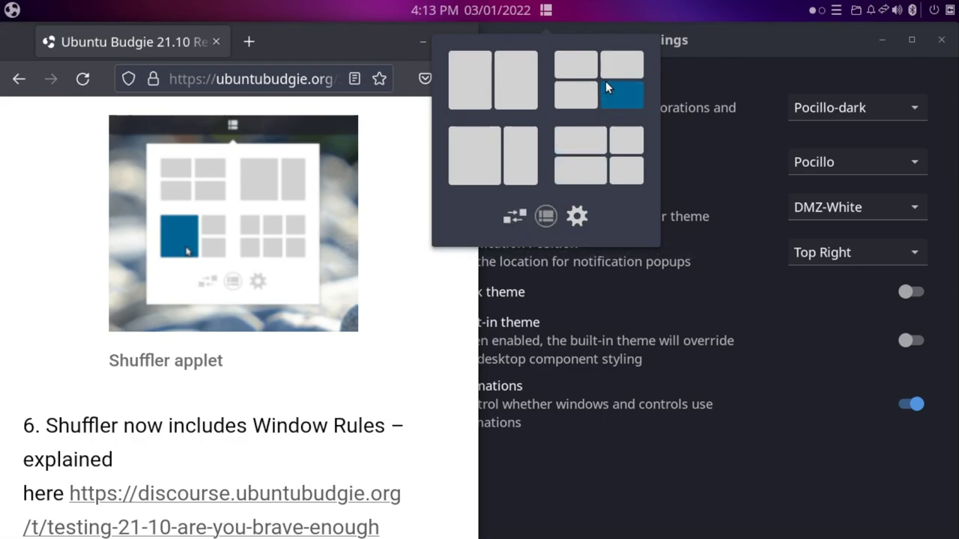
{"action": "left_click", "coordinate": [573, 64]}
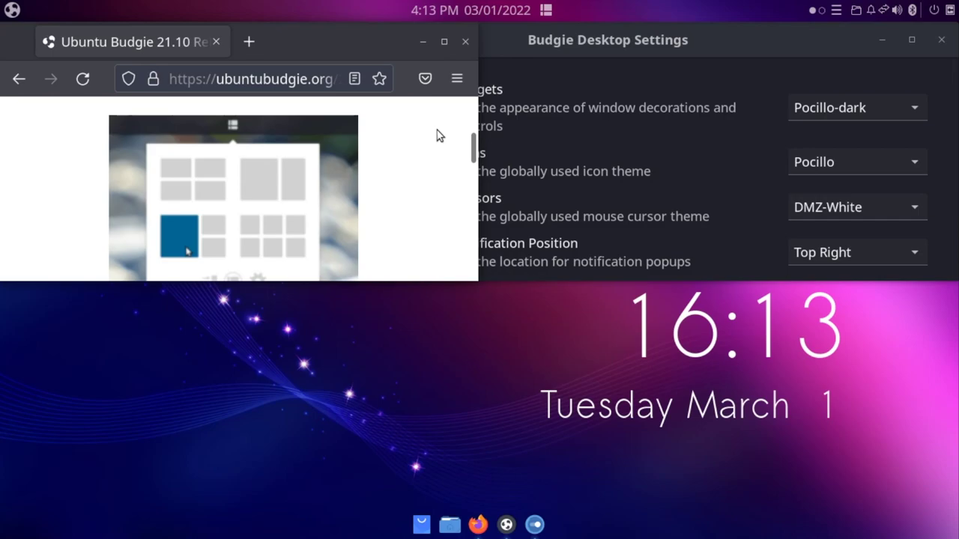
- Maximize Budgie Desktop Settings, find Window Shuffler among the Top Panel's available applets, cancel the choice, and restore the window's size
{"action": "left_click", "coordinate": [912, 39]}
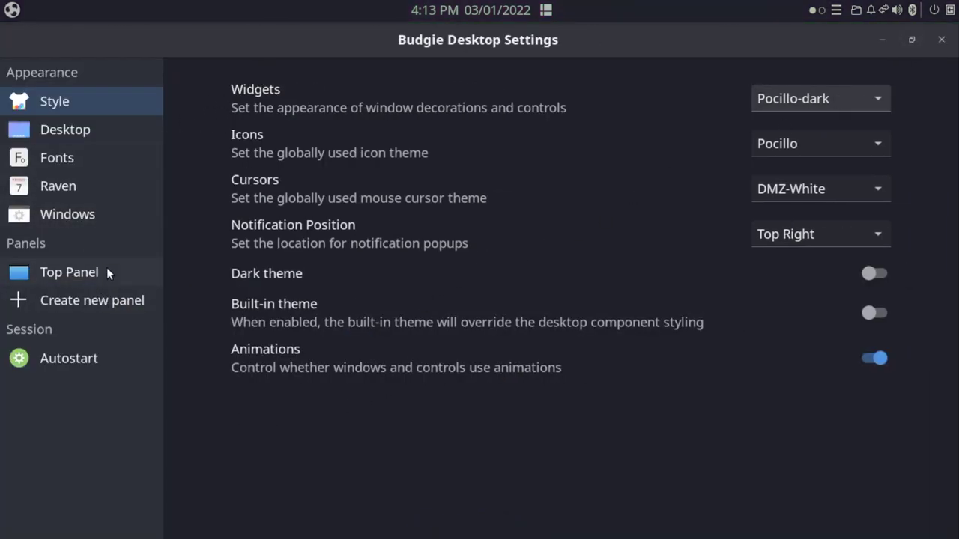
{"action": "left_click", "coordinate": [107, 272]}
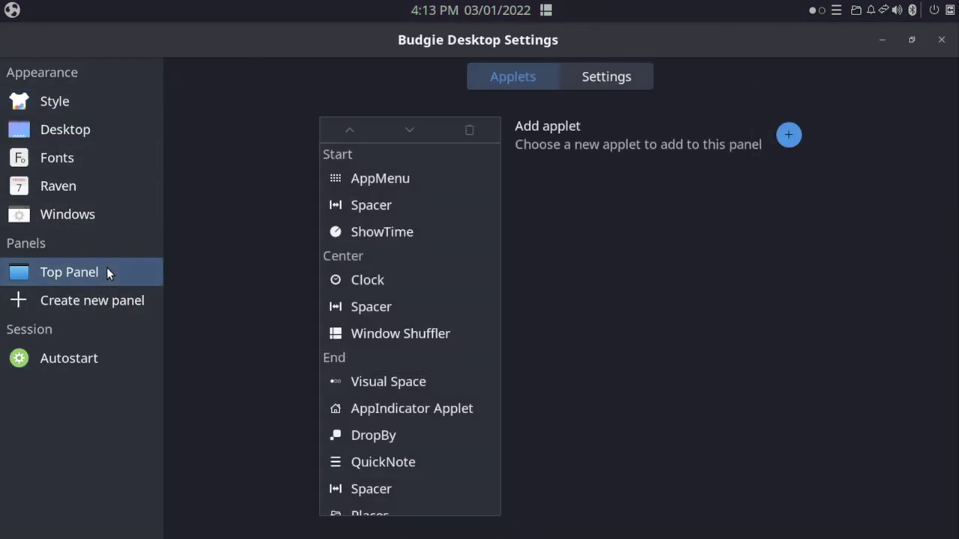
{"action": "left_click", "coordinate": [790, 142]}
{"action": "scroll", "coordinate": [517, 352], "scroll_direction": "down", "scroll_amount": 15}
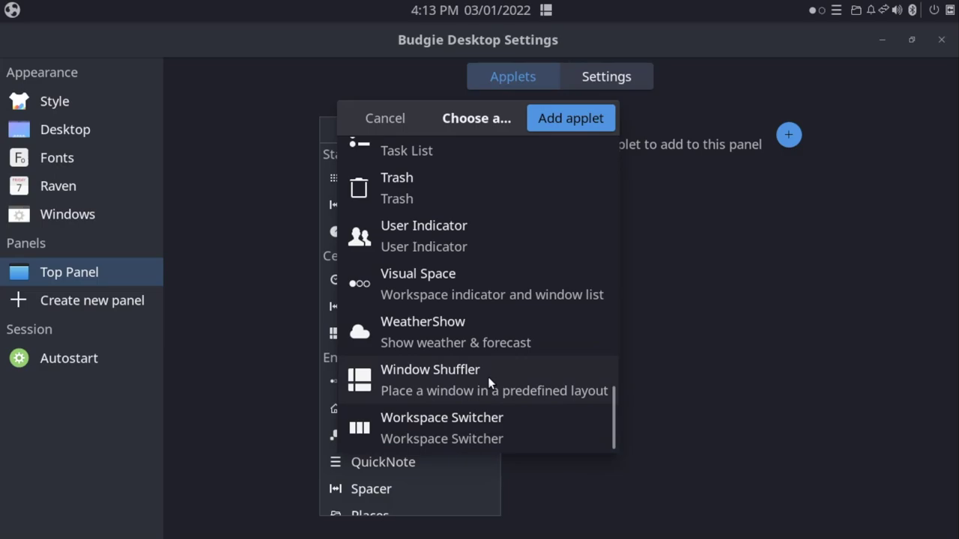
{"action": "left_click", "coordinate": [403, 119]}
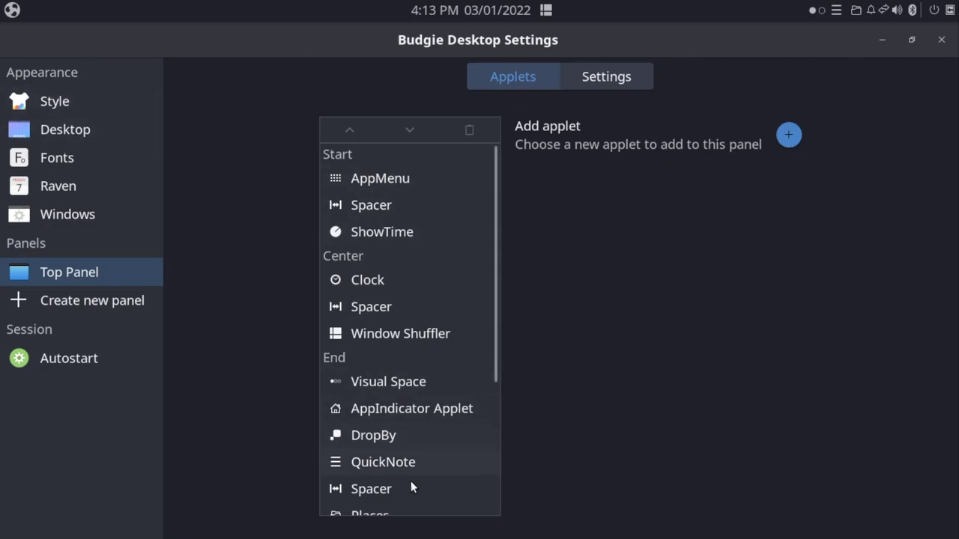
{"action": "left_click", "coordinate": [909, 40]}
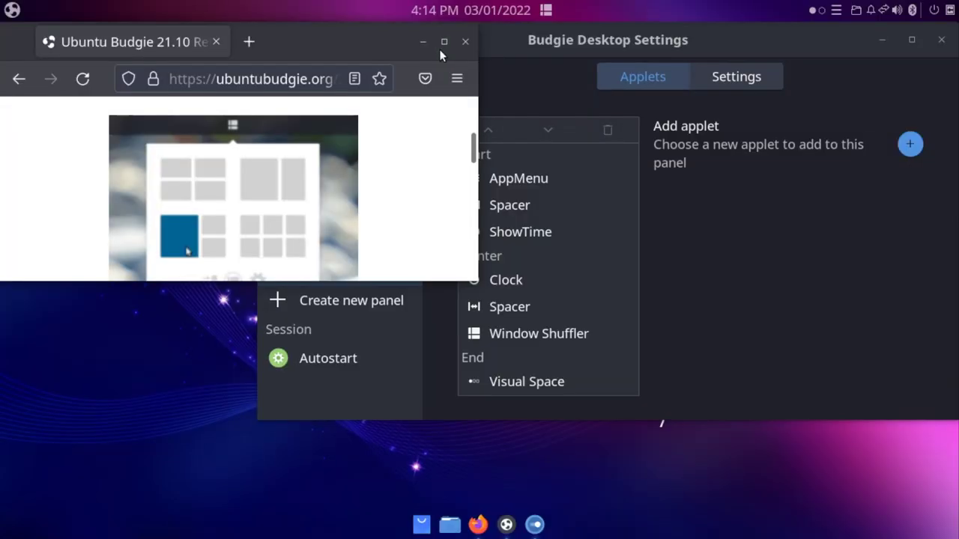
- Maximize Firefox, view the release notes down to item 11 about category spacing, and minimize the browser
{"action": "left_click", "coordinate": [440, 43]}
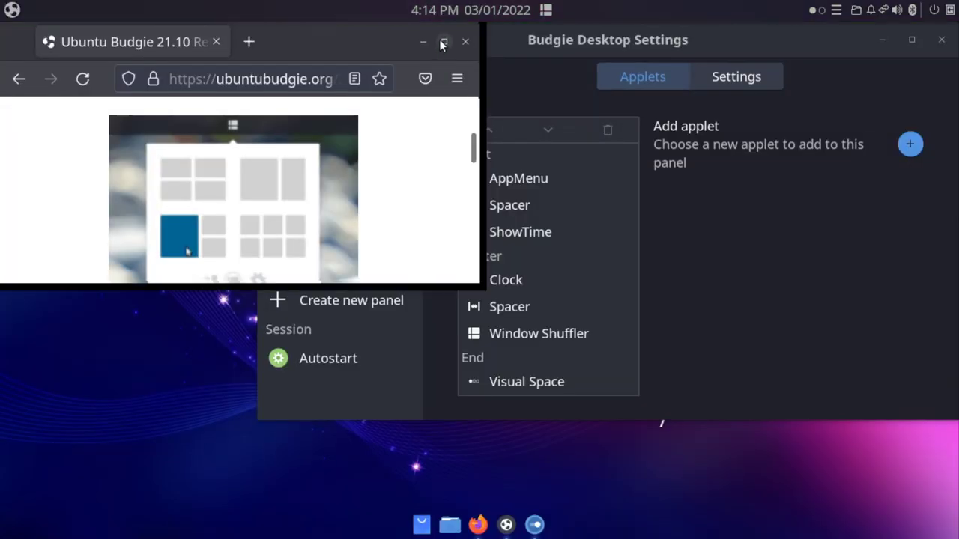
{"action": "scroll", "coordinate": [449, 313], "scroll_direction": "down", "scroll_amount": 15}
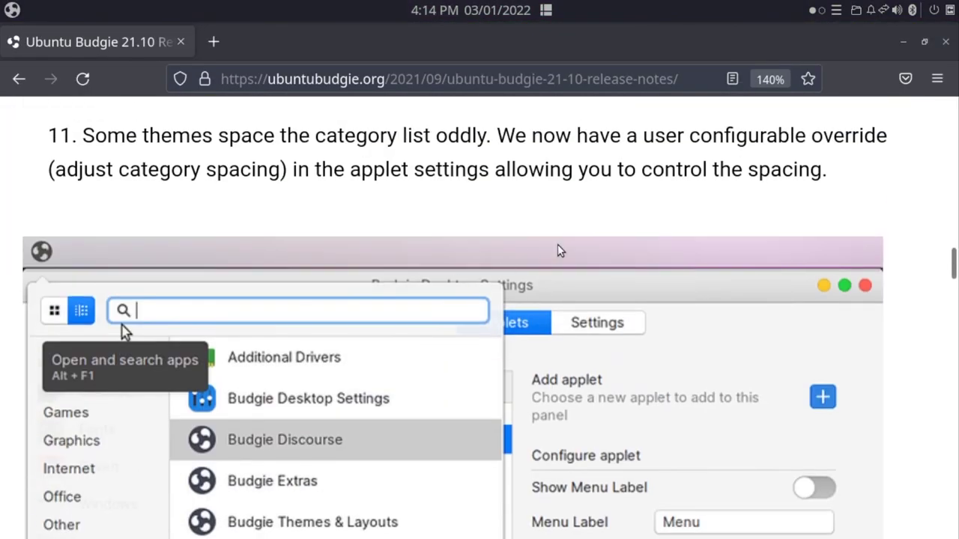
{"action": "left_click", "coordinate": [902, 42]}
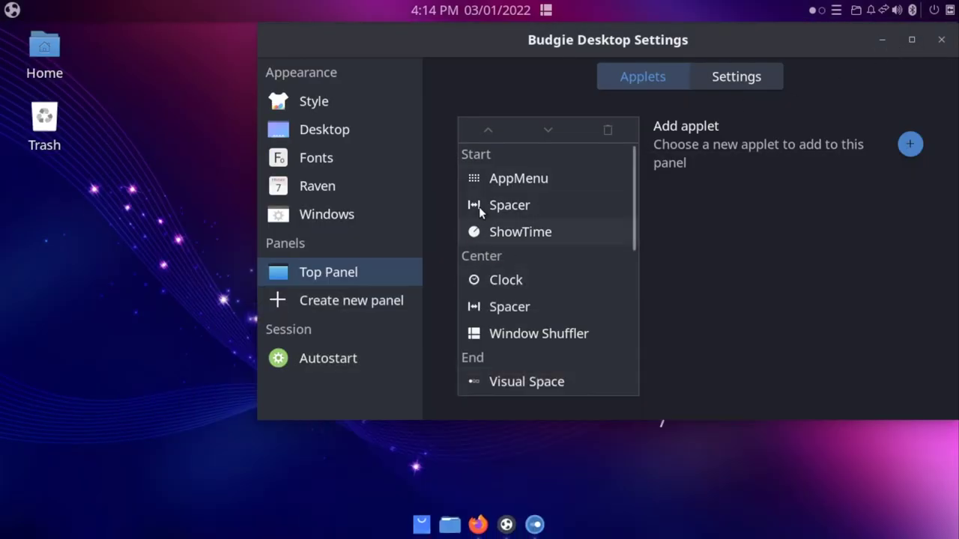
- Show the Style settings in Budgie Desktop Settings again
{"action": "left_click", "coordinate": [377, 104]}
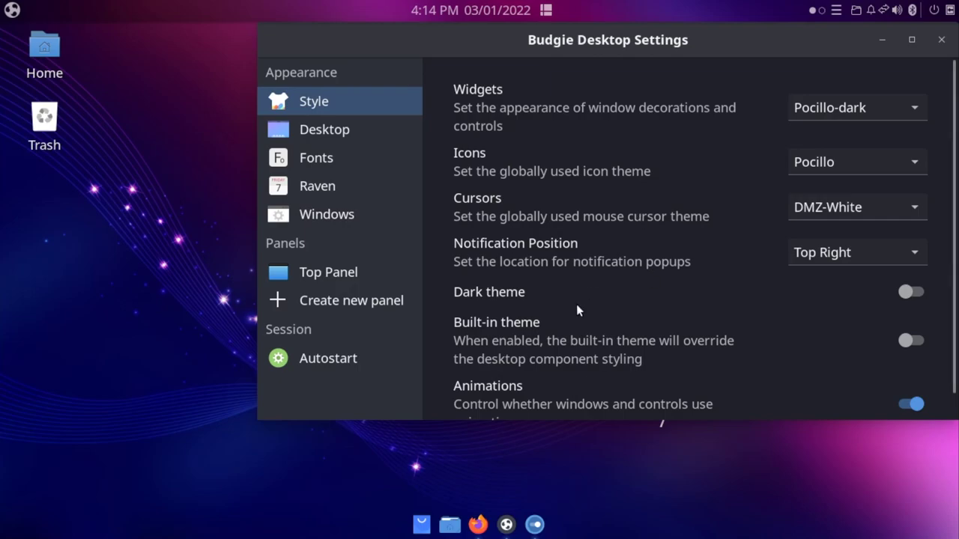
- Bring Budgie Welcome to the front and view the available desktop layouts under Budgie Themes & Layouts
{"action": "left_click", "coordinate": [506, 524]}
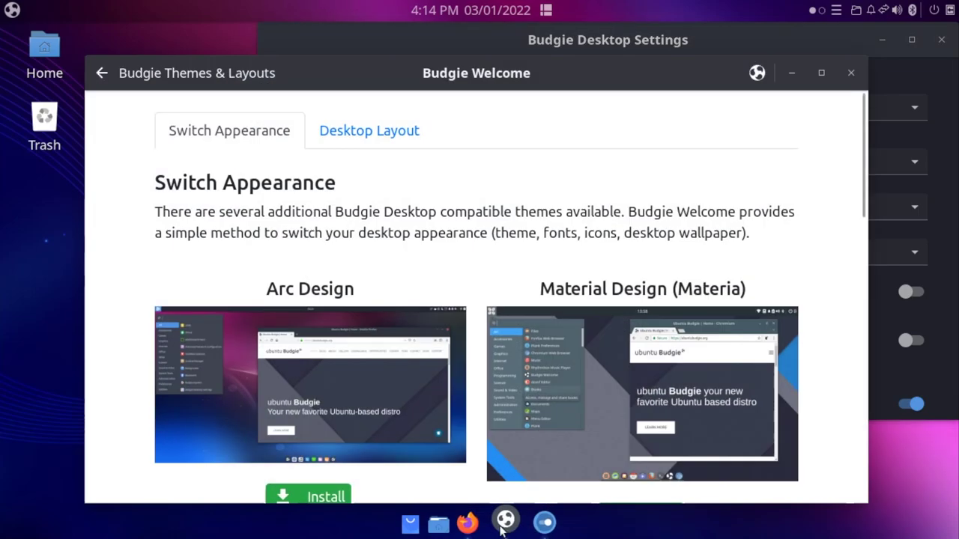
{"action": "left_click", "coordinate": [337, 139]}
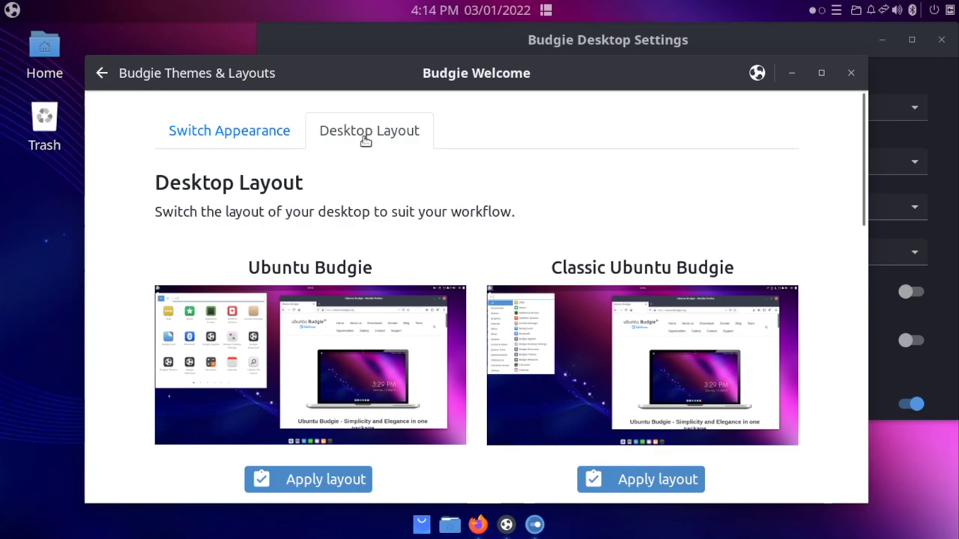
{"action": "scroll", "coordinate": [453, 242], "scroll_direction": "down", "scroll_amount": 2}
{"action": "scroll", "coordinate": [452, 241], "scroll_direction": "up", "scroll_amount": 2}
- Close Budgie Desktop Settings, and minimize Budgie Welcome after returning it to its main menu
{"action": "left_click_drag", "start_coordinate": [781, 46], "coordinate": [755, 57]}
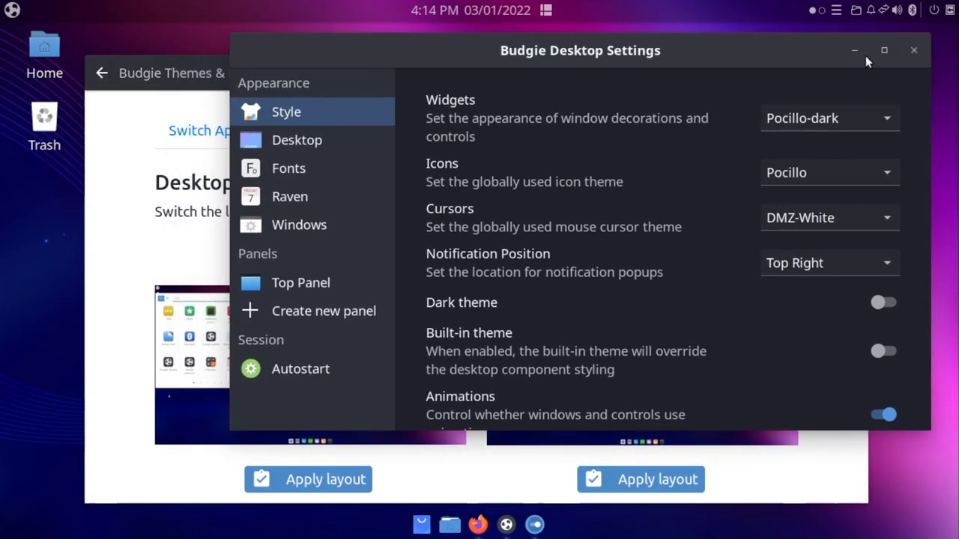
{"action": "left_click", "coordinate": [914, 51]}
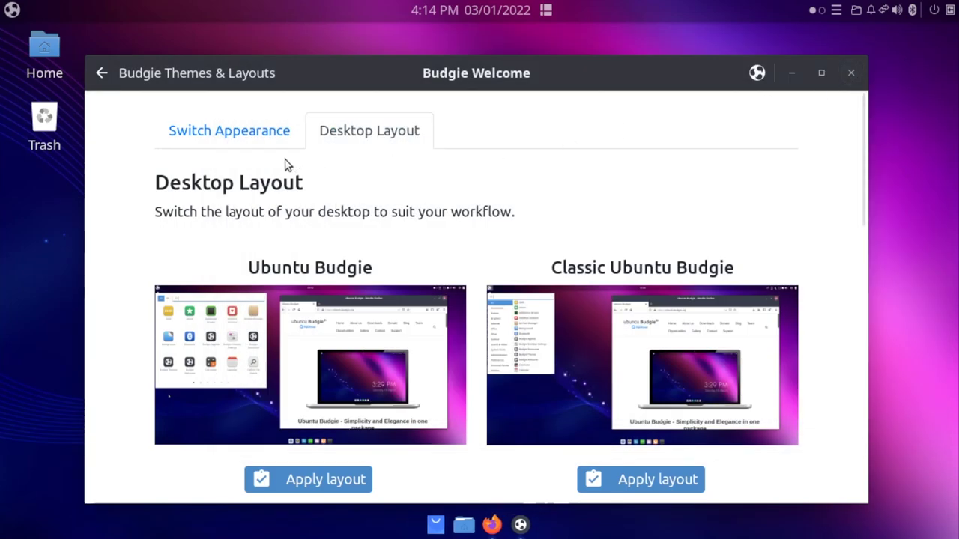
{"action": "left_click", "coordinate": [101, 73]}
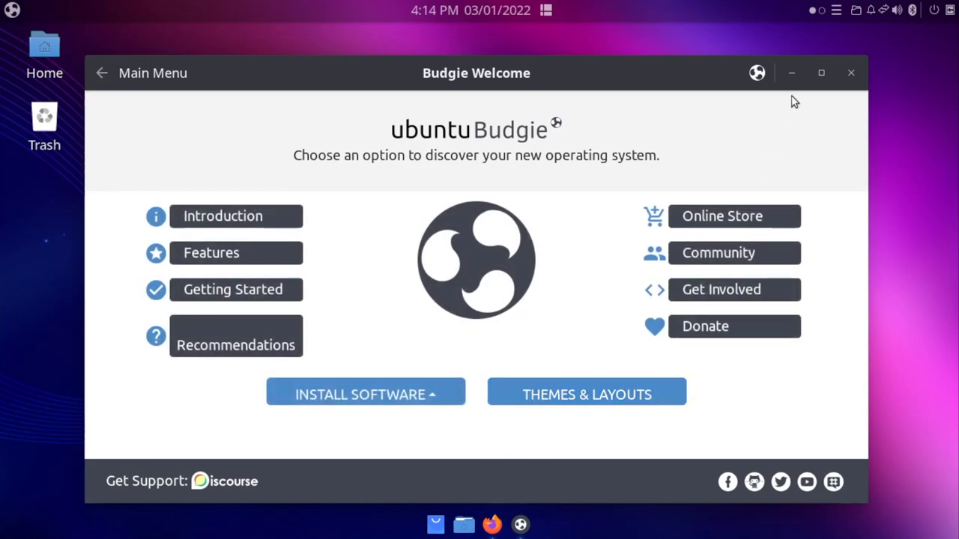
{"action": "left_click", "coordinate": [791, 73]}
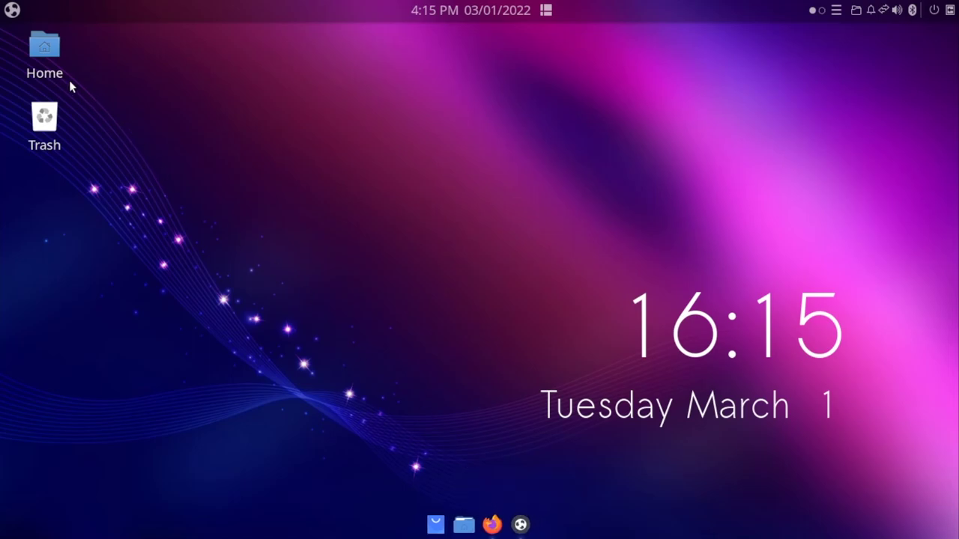
- Search the applications for "settings", open the system Settings, and look through its list of categories
{"action": "left_click", "coordinate": [11, 11]}
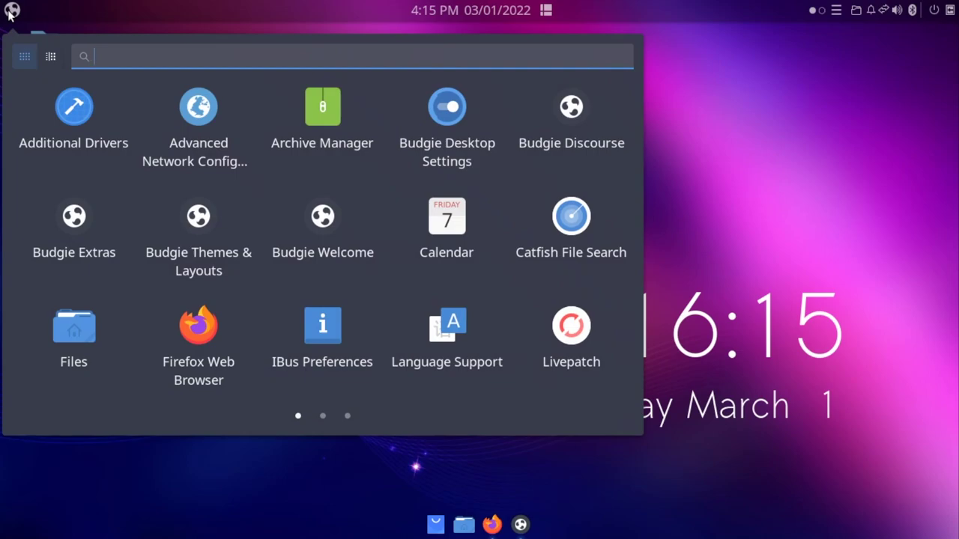
{"action": "type", "text": "settings"}
{"action": "key", "text": "Return"}
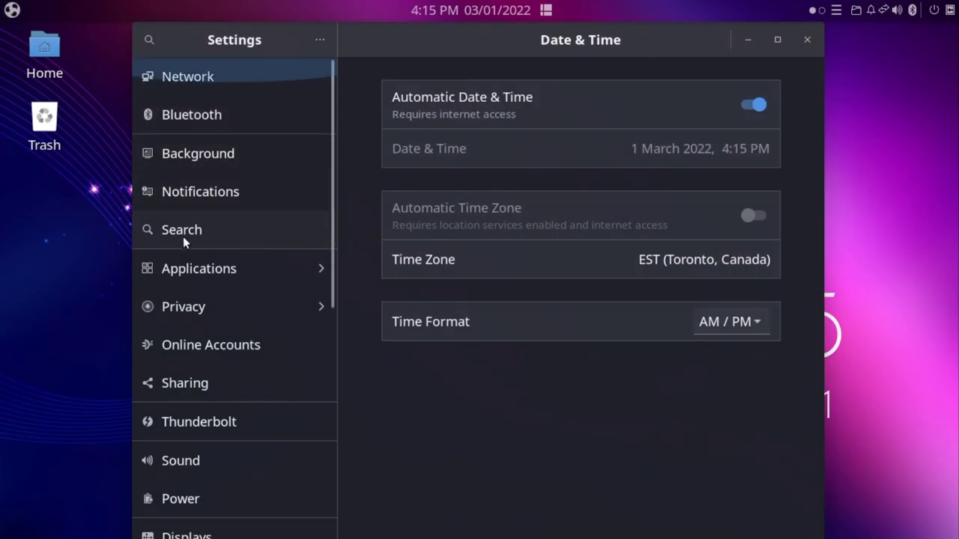
{"action": "scroll", "coordinate": [187, 238], "scroll_direction": "down", "scroll_amount": 8}
{"action": "scroll", "coordinate": [187, 234], "scroll_direction": "up", "scroll_amount": 8}
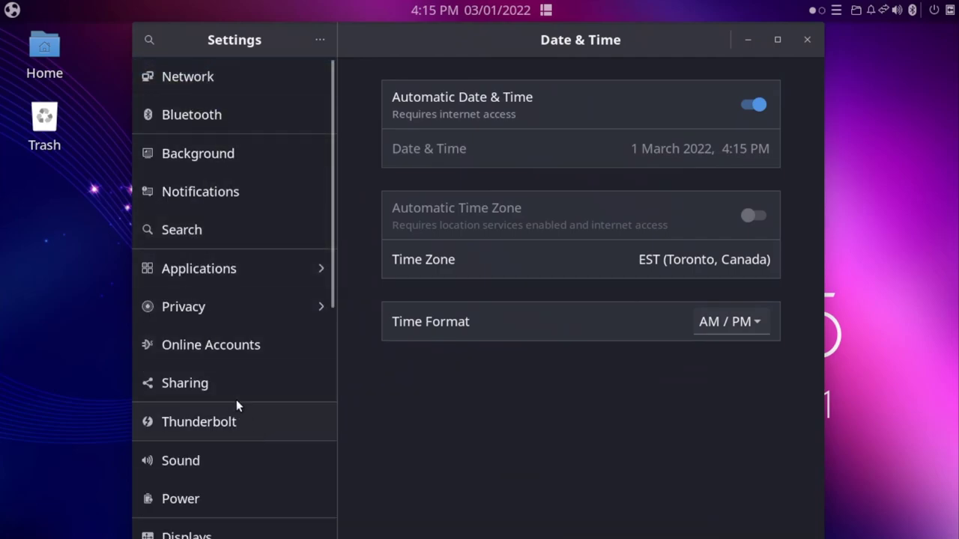
{"action": "scroll", "coordinate": [236, 401], "scroll_direction": "down", "scroll_amount": 8}
{"action": "scroll", "coordinate": [255, 363], "scroll_direction": "up", "scroll_amount": 8}
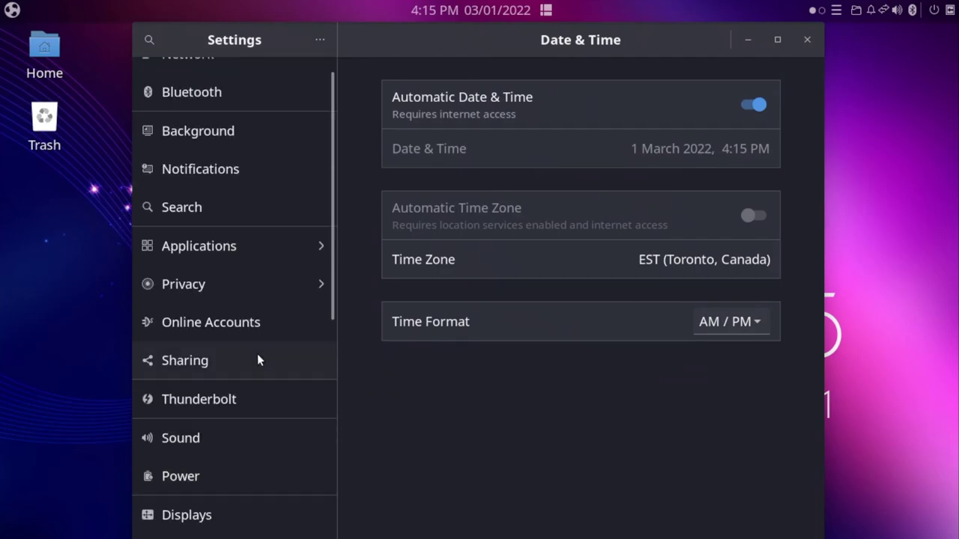
- Find and open Budgie Desktop Settings, and reposition its window over the system Settings window below the top panel
{"action": "left_click", "coordinate": [12, 10]}
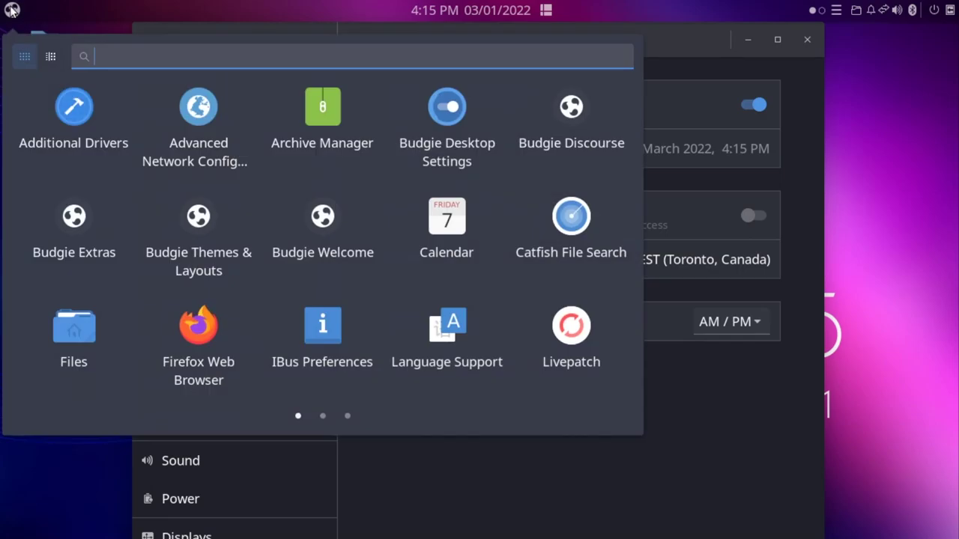
{"action": "type", "text": "budgie d"}
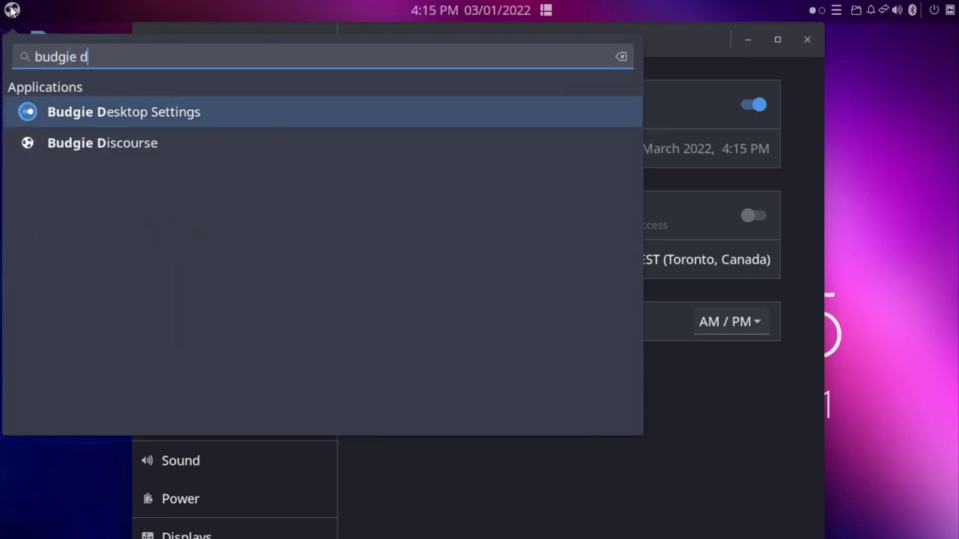
{"action": "key", "text": "Return"}
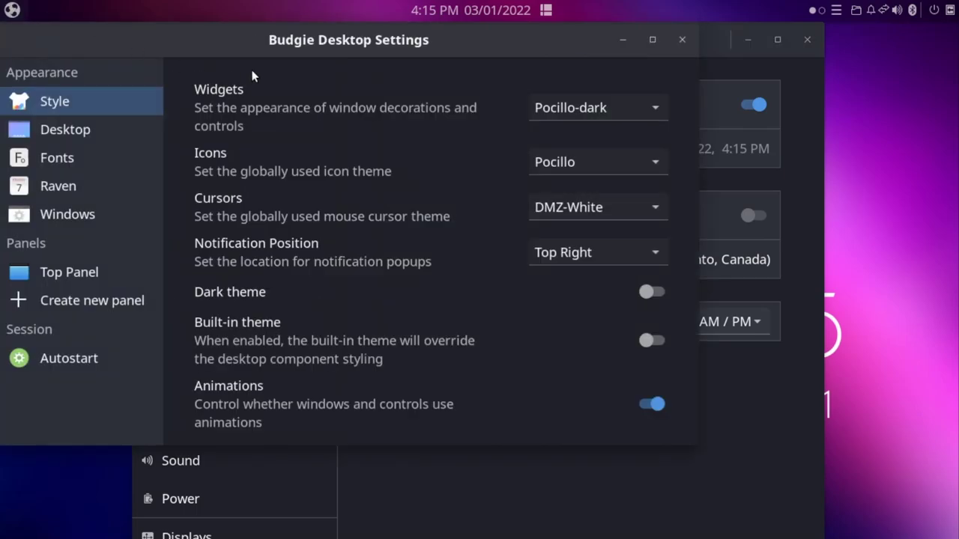
{"action": "left_click_drag", "start_coordinate": [437, 44], "coordinate": [644, 131]}
{"action": "left_click_drag", "start_coordinate": [629, 99], "coordinate": [471, 47]}
{"action": "left_click_drag", "start_coordinate": [509, 6], "coordinate": [480, 55]}
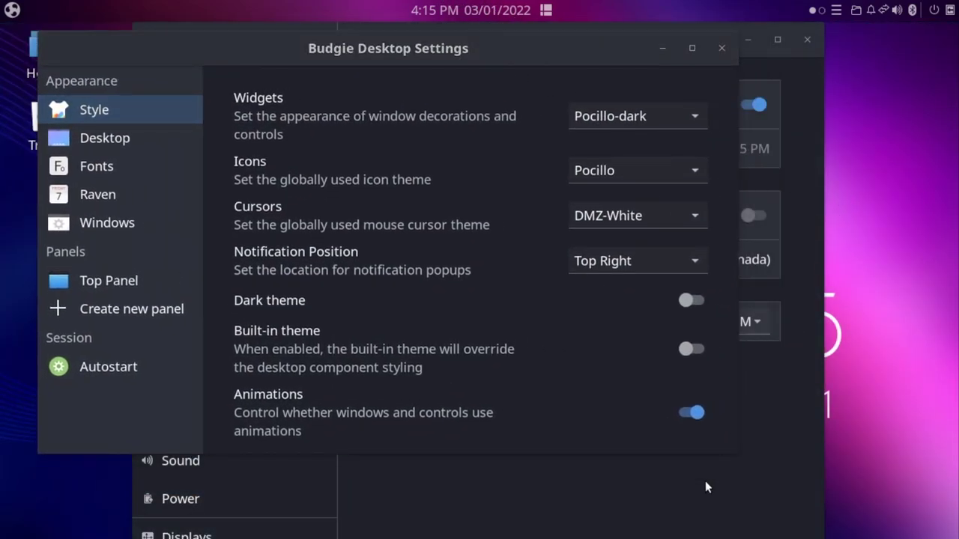
- Switch to Budgie Welcome and minimize it, and close both Budgie Desktop Settings and the system Settings
{"action": "key", "text": "alt+Tab"}
{"action": "key", "text": "alt+Tab"}
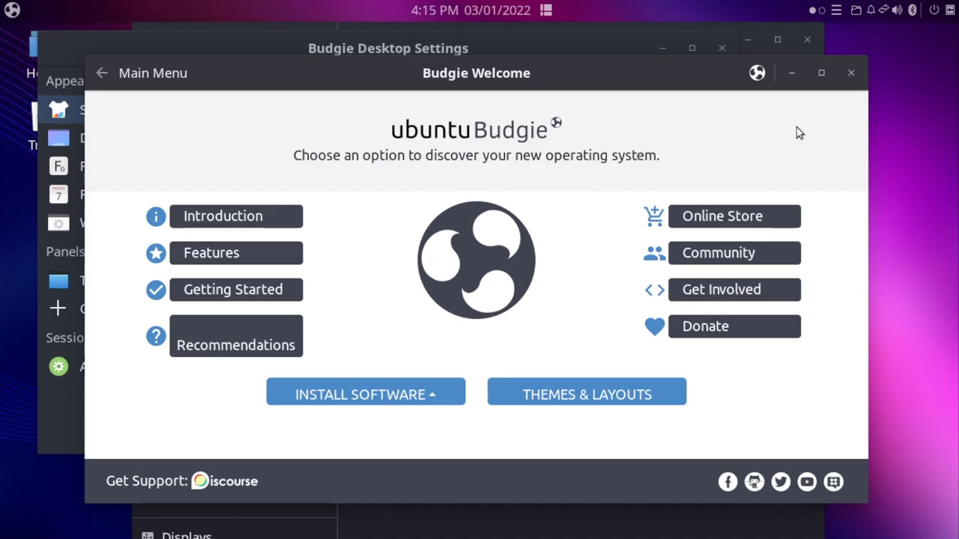
{"action": "left_click", "coordinate": [791, 73]}
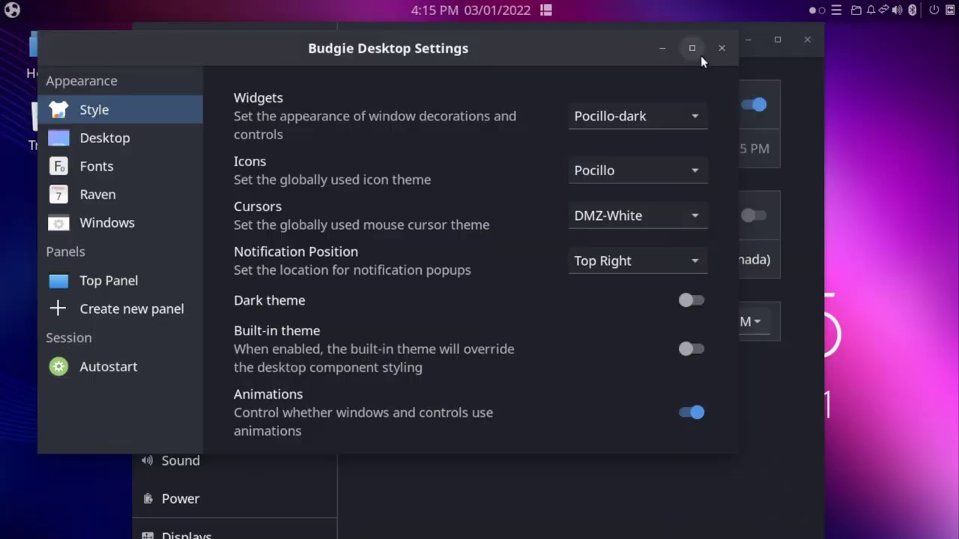
{"action": "left_click", "coordinate": [721, 48]}
{"action": "left_click", "coordinate": [806, 40]}
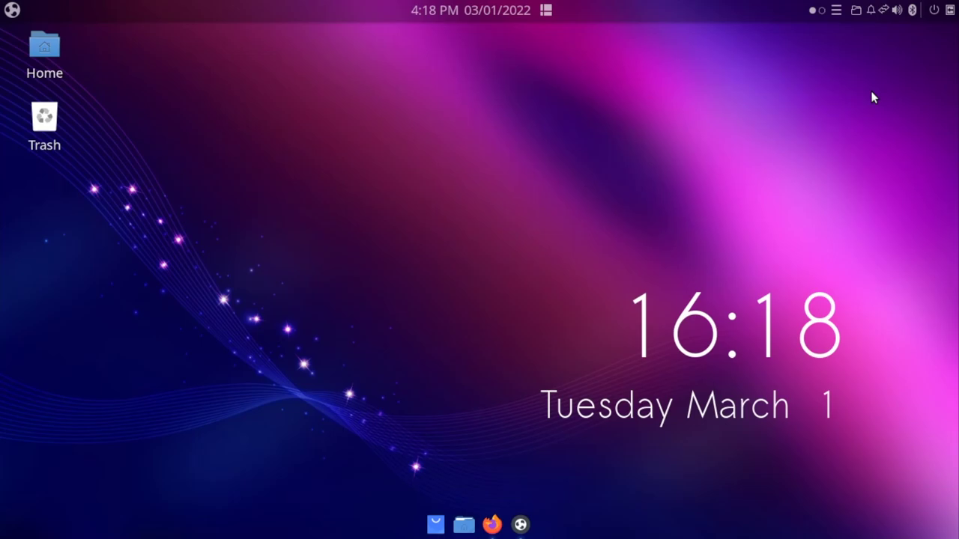
- Restore Budgie Welcome to show its main menu and minimize it to the desktop, two times in a row
{"action": "left_click", "coordinate": [523, 520]}
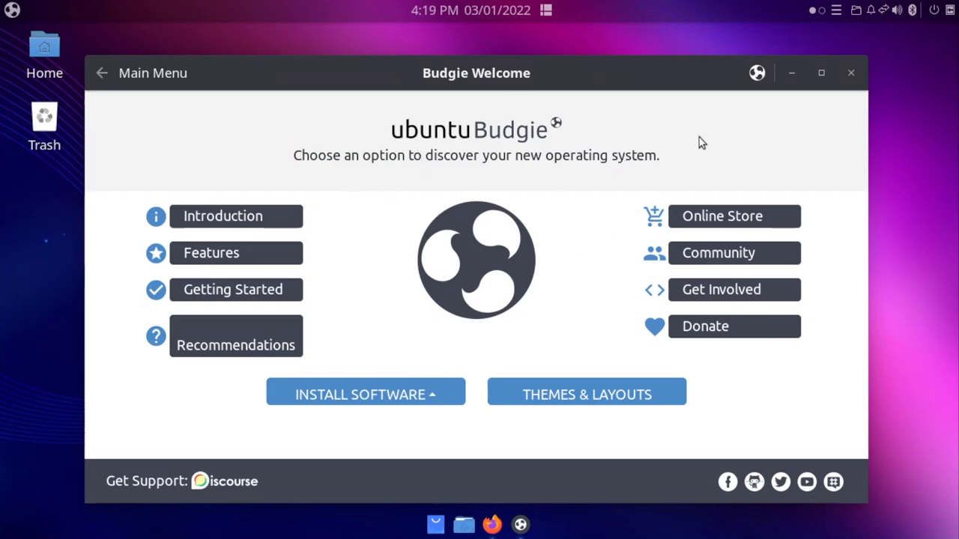
{"action": "left_click", "coordinate": [793, 78]}
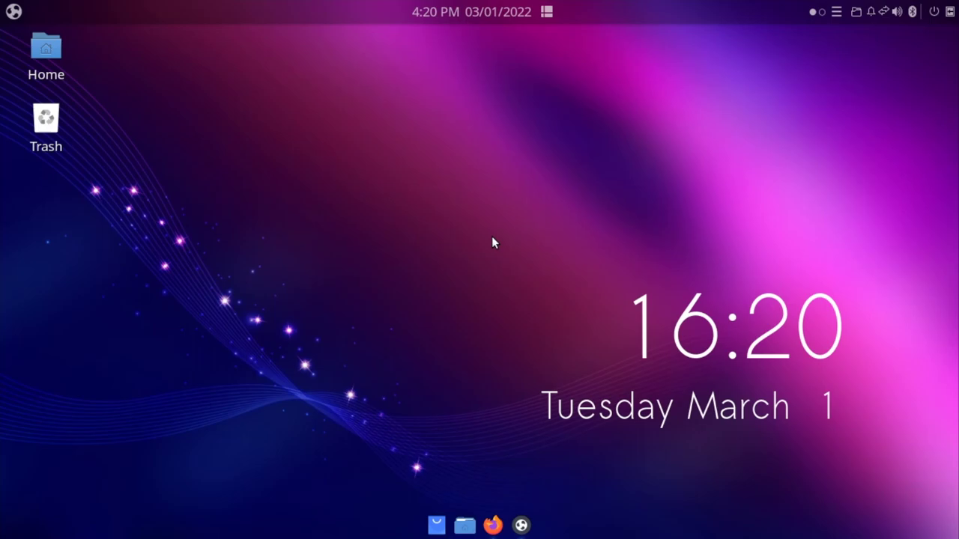
{"action": "left_click", "coordinate": [521, 523]}
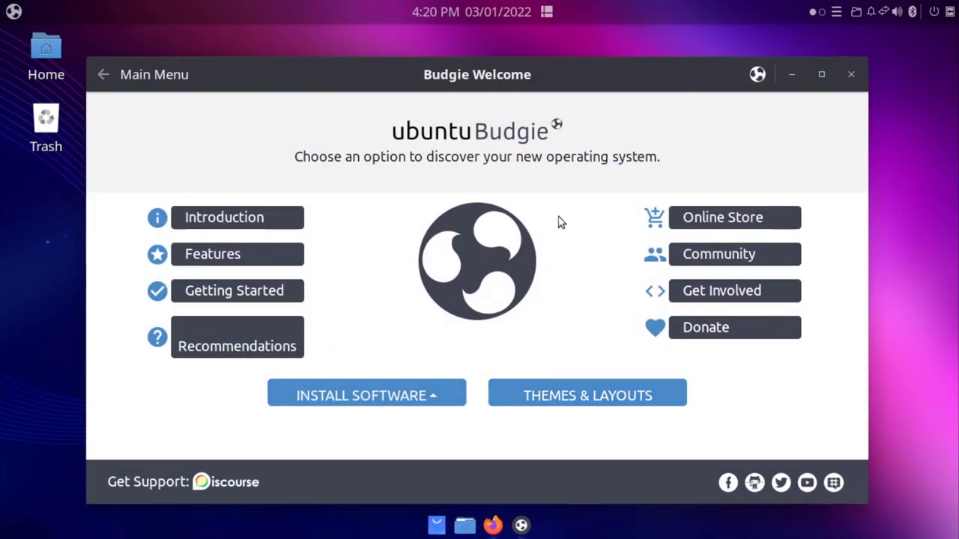
{"action": "left_click", "coordinate": [798, 75]}
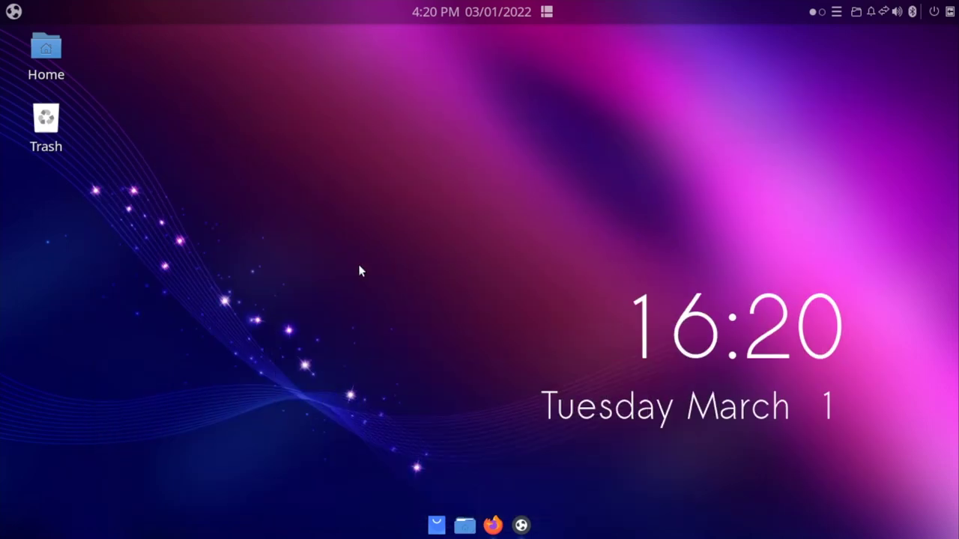